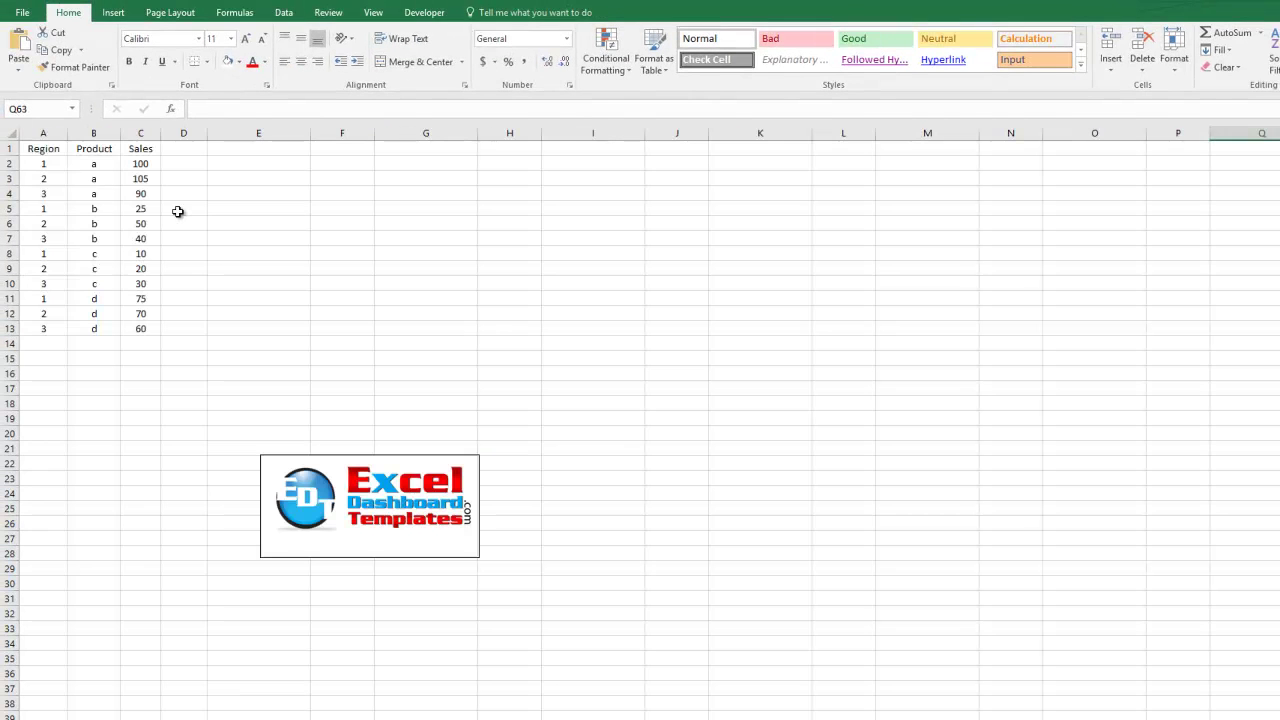
- Convert the range A1:C13 into a table with headers, then select cell D1 beside the header row
left_click(178, 211)
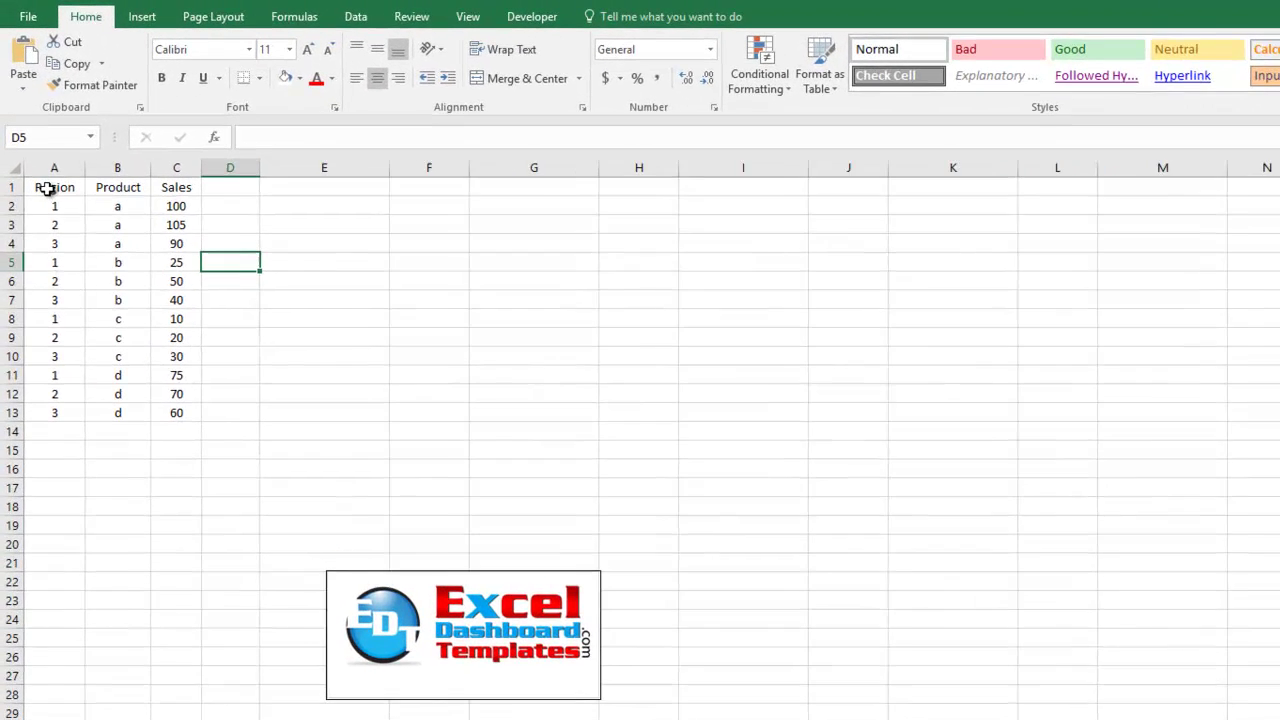
left_click_drag(45, 150, 156, 328)
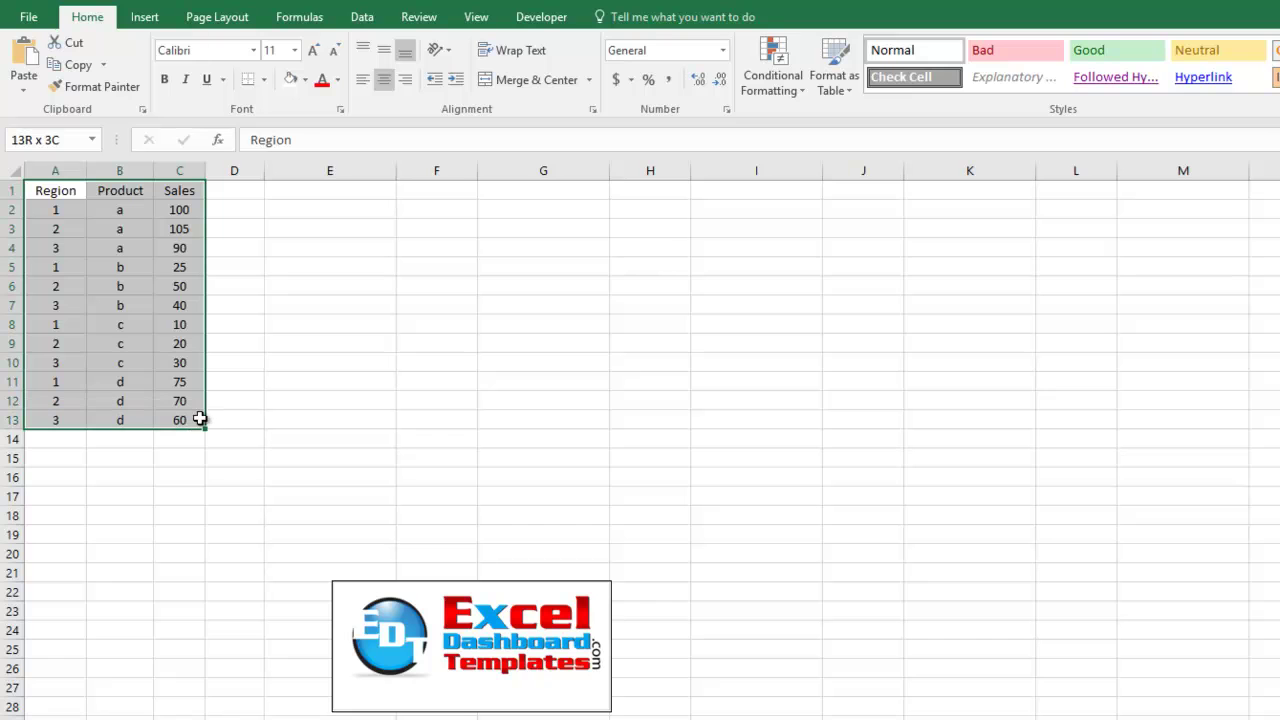
left_click_drag(200, 419, 198, 418)
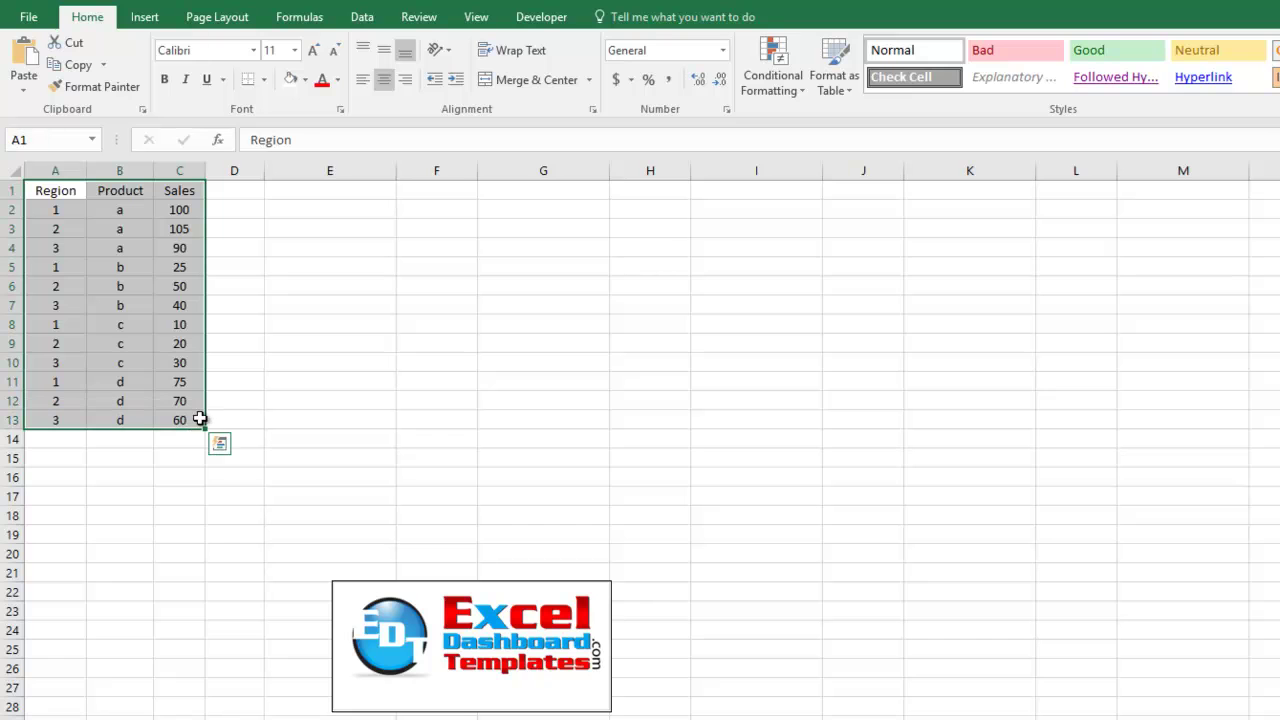
left_click(145, 18)
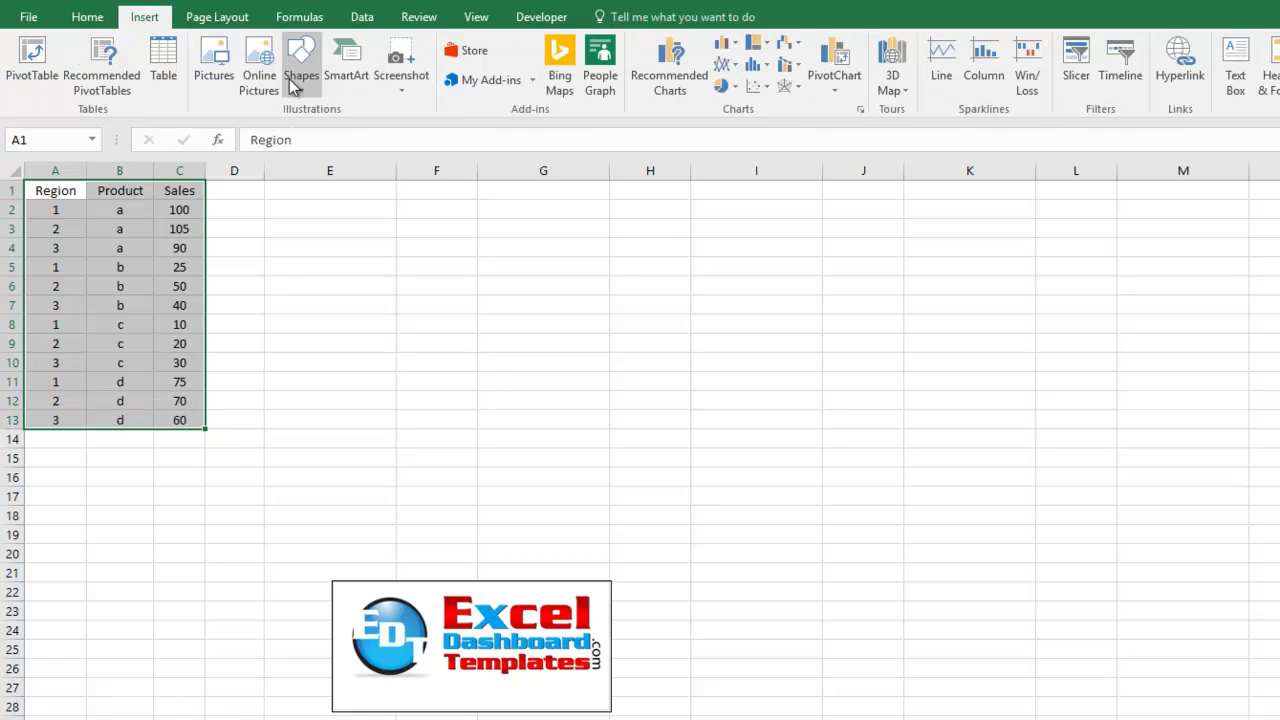
left_click(165, 62)
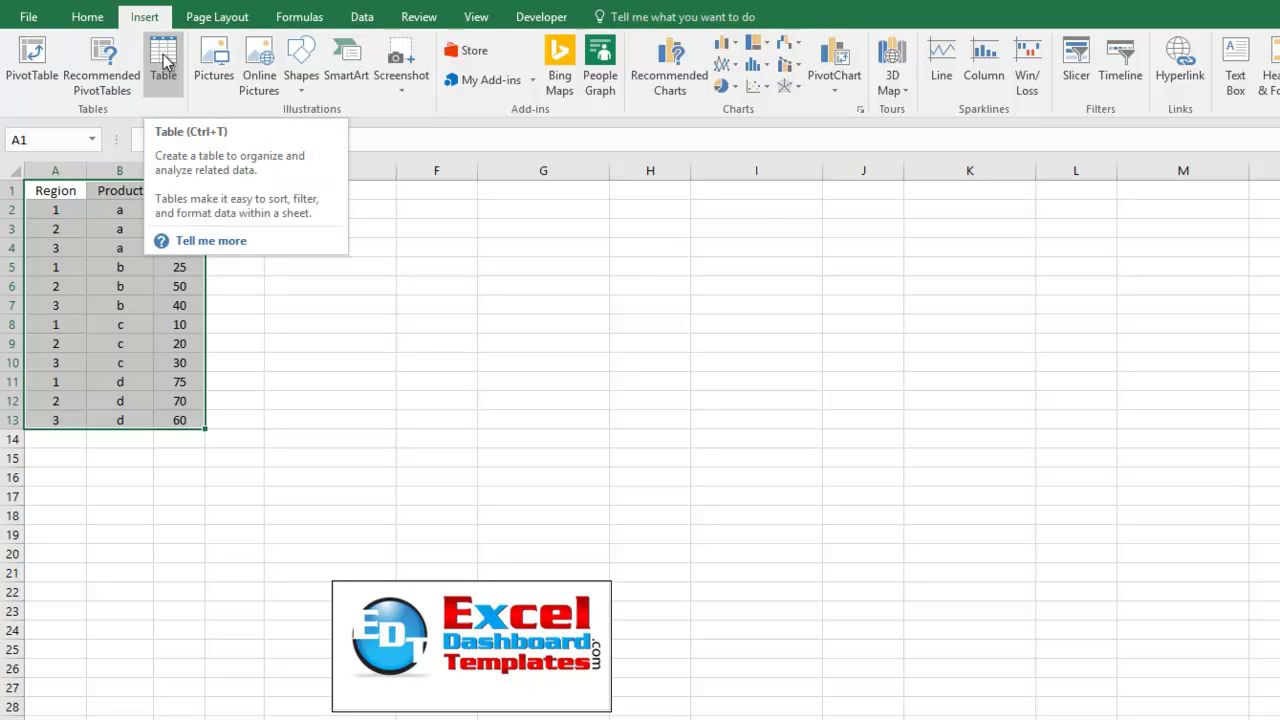
left_click(165, 62)
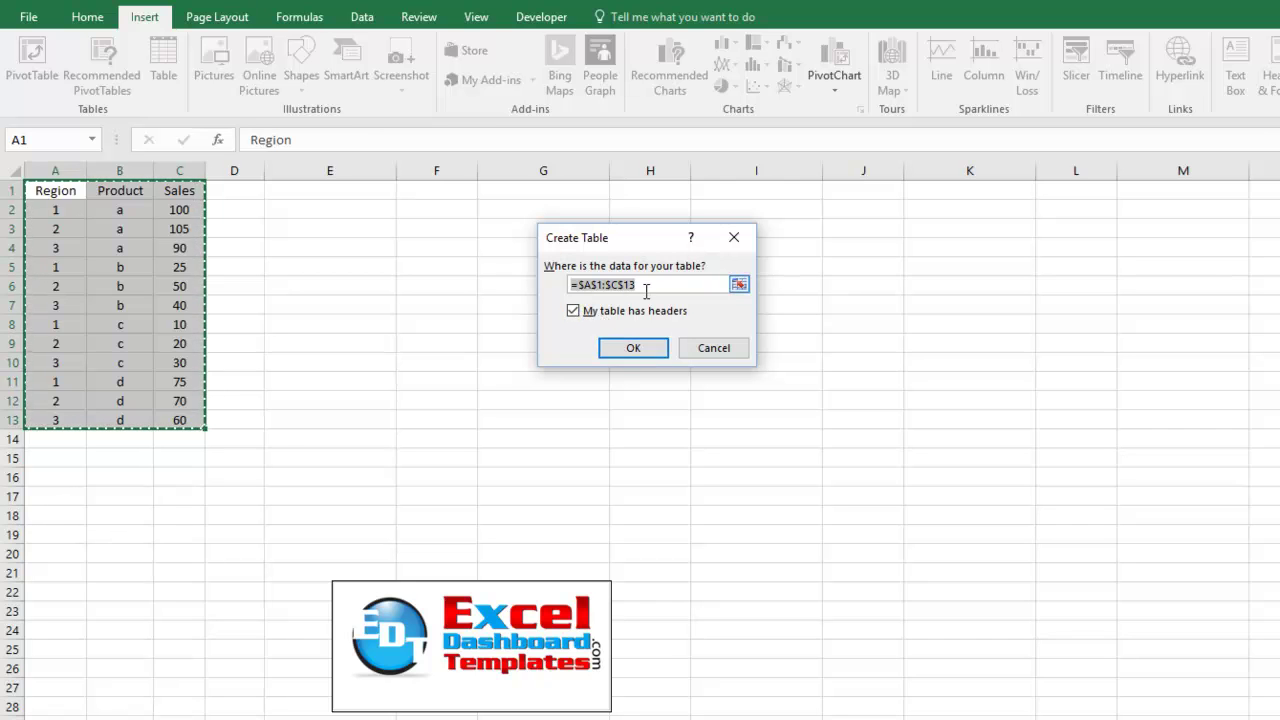
left_click(637, 350)
left_click(280, 340)
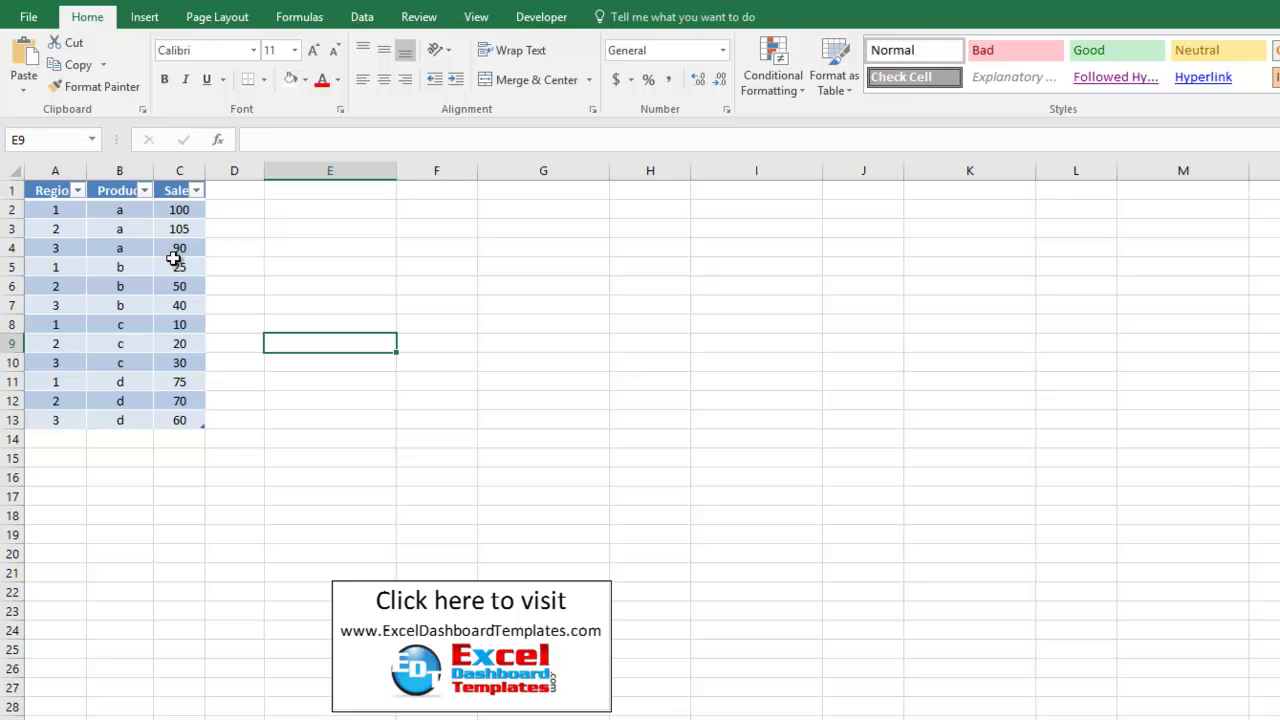
left_click(177, 246)
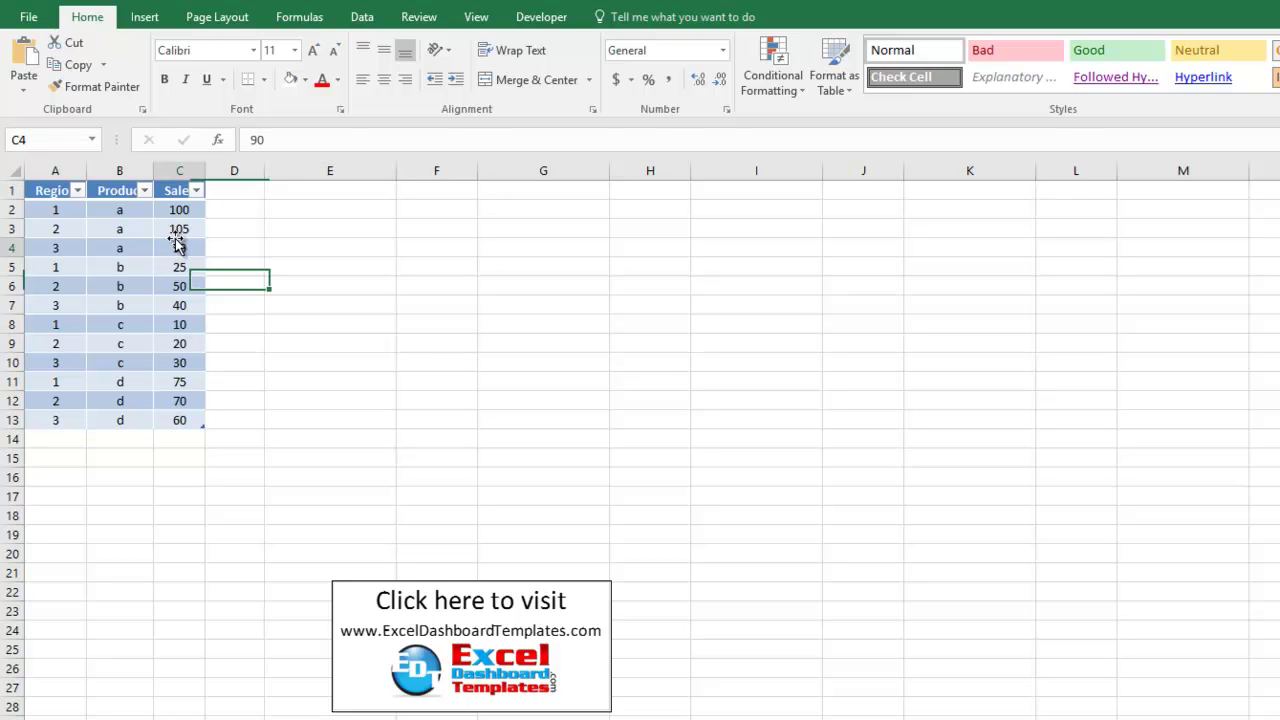
left_click(231, 187)
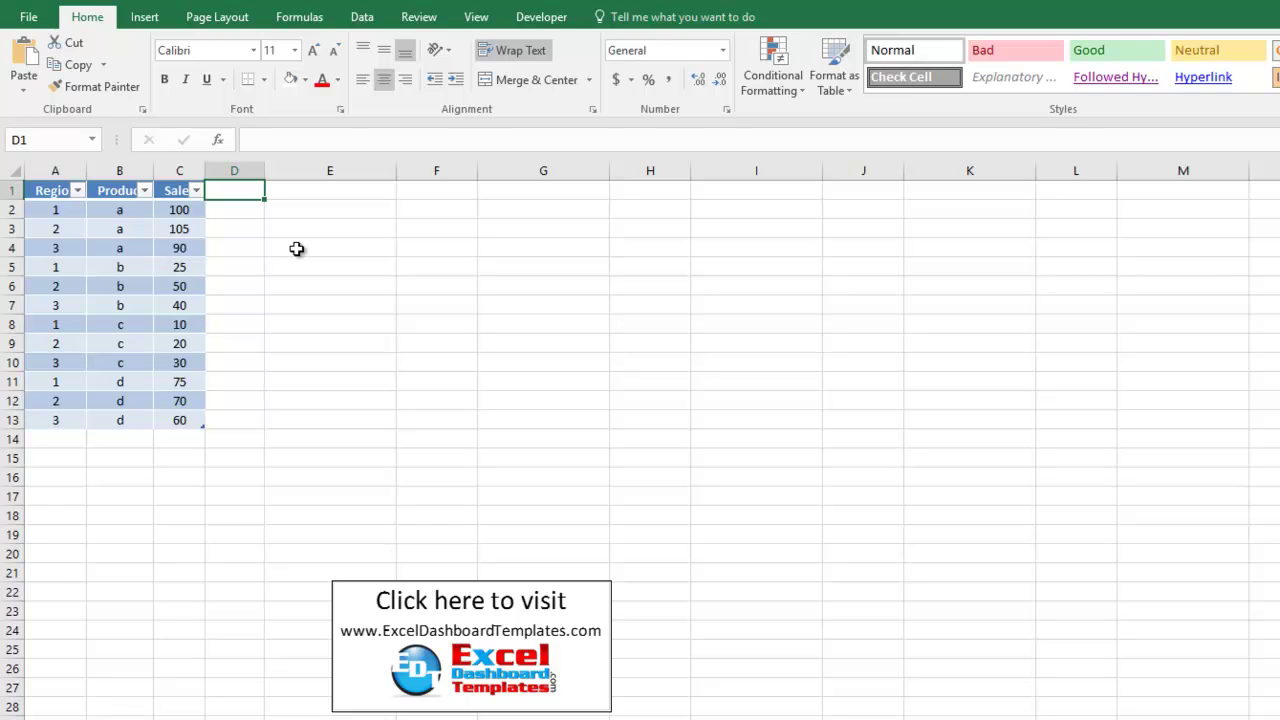
type("Cumu")
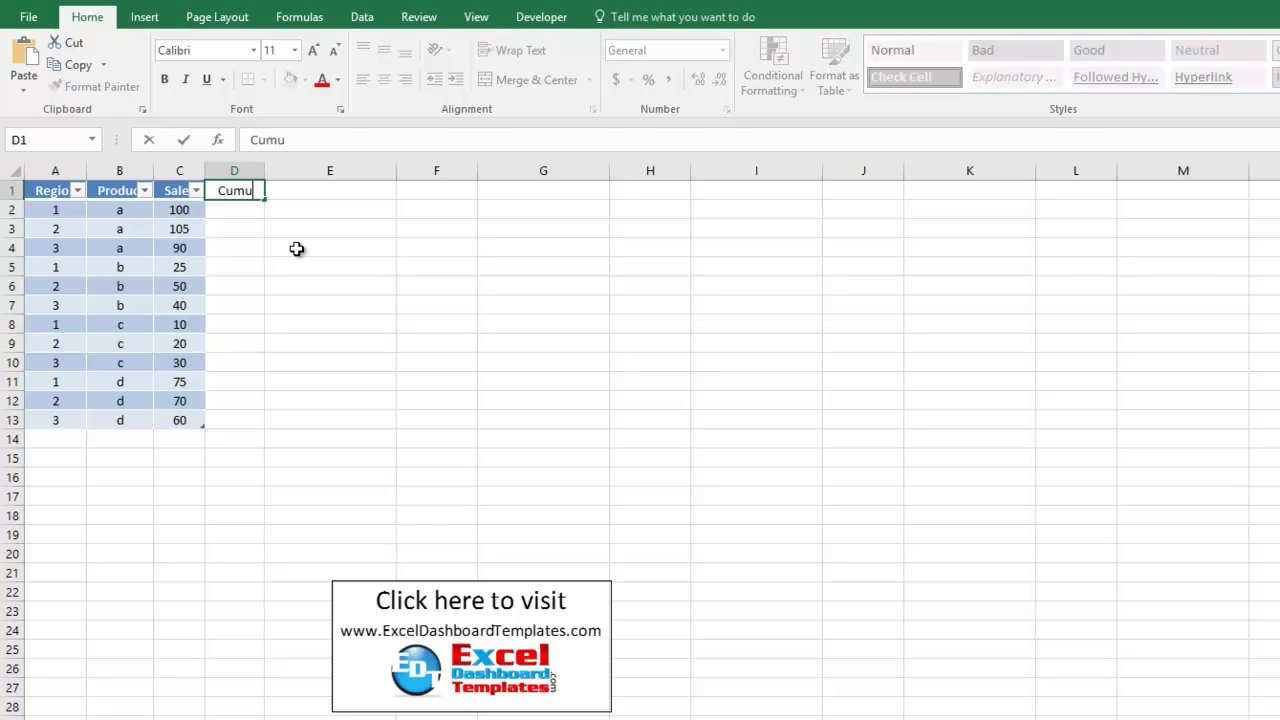
type("lative")
key("Escape")
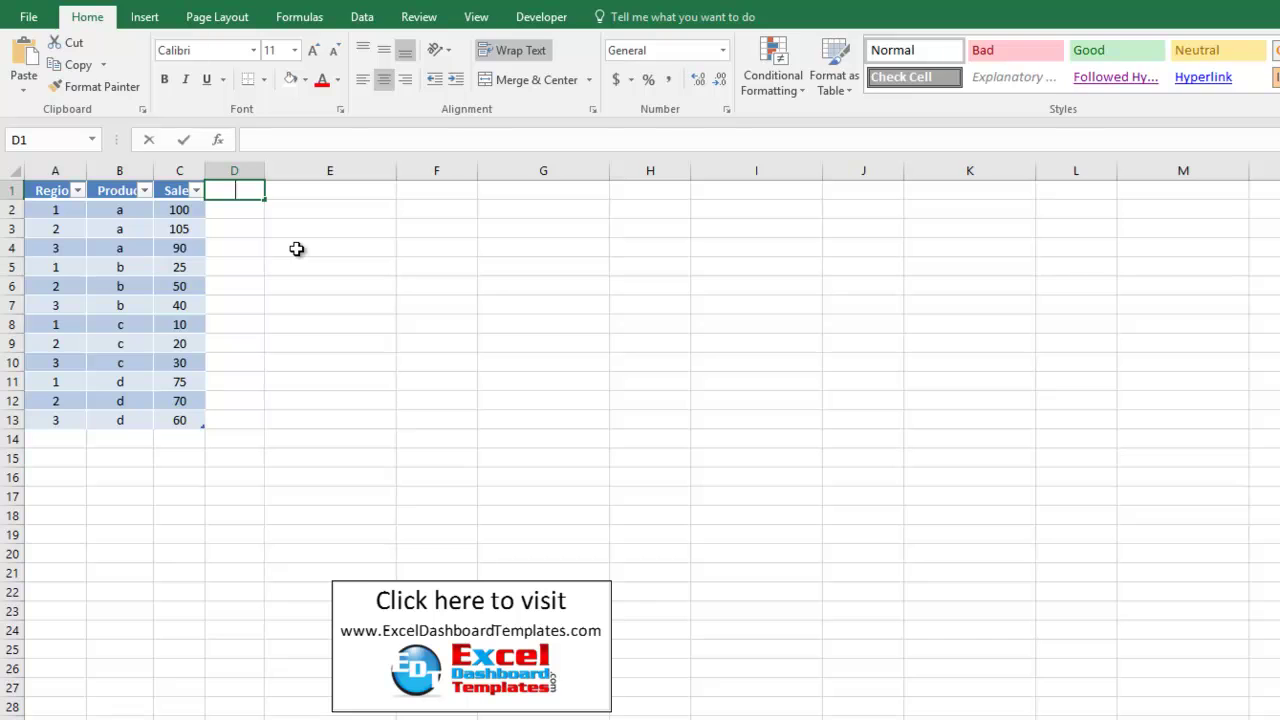
- Add a table column headed "Grand Total" in D1 and fit column D's width to its contents
type("Grand Total")
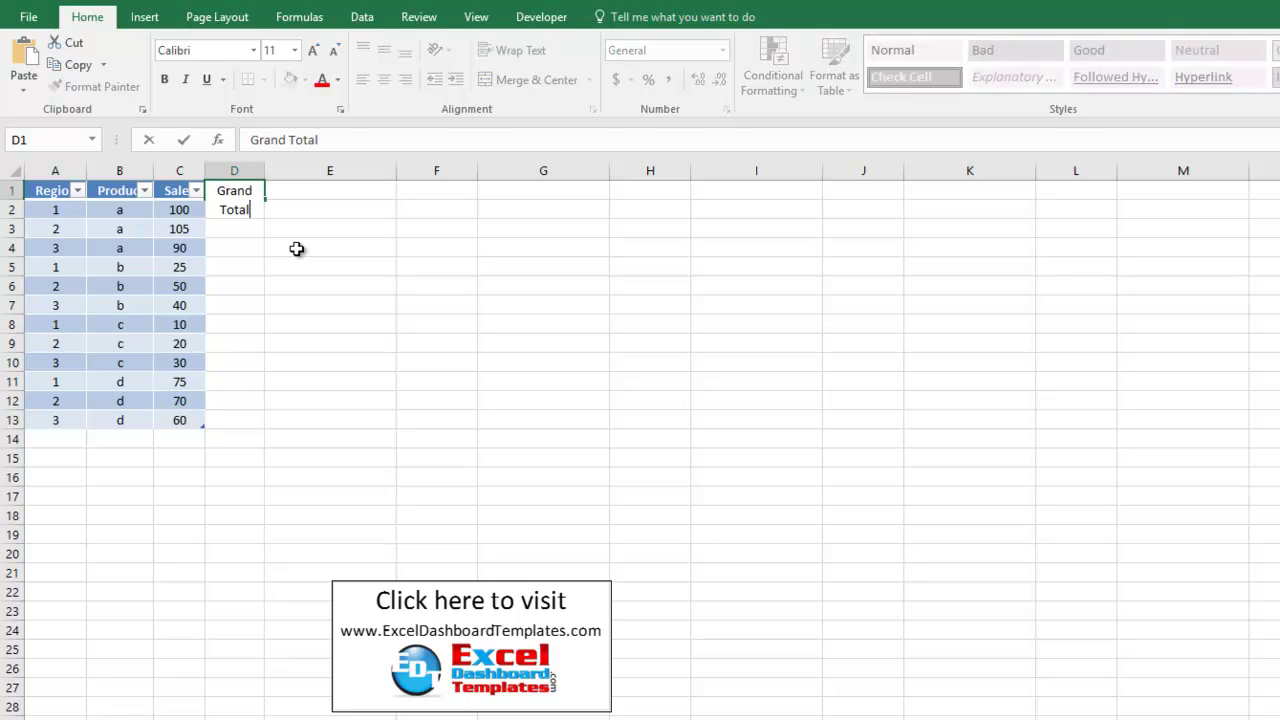
key("Return")
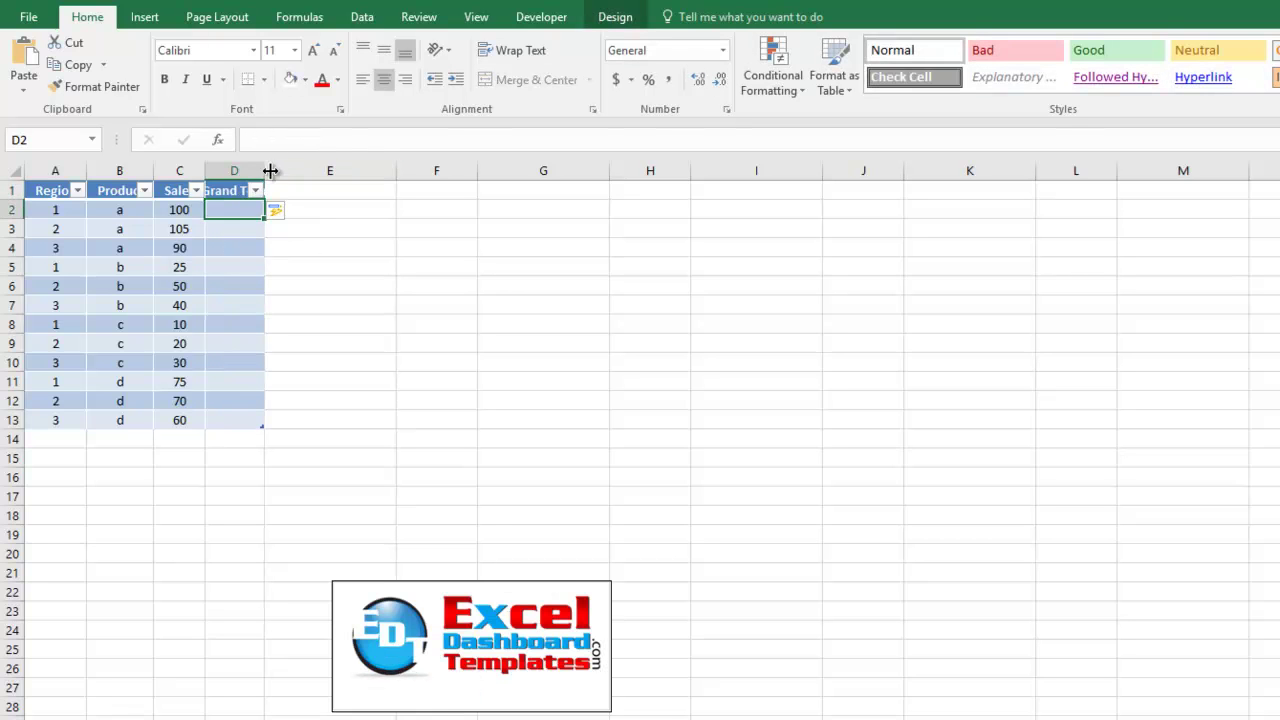
double_click(265, 174)
- Rename the D1 header to "Grand Total By Region" and refit column D's width
left_click(269, 189)
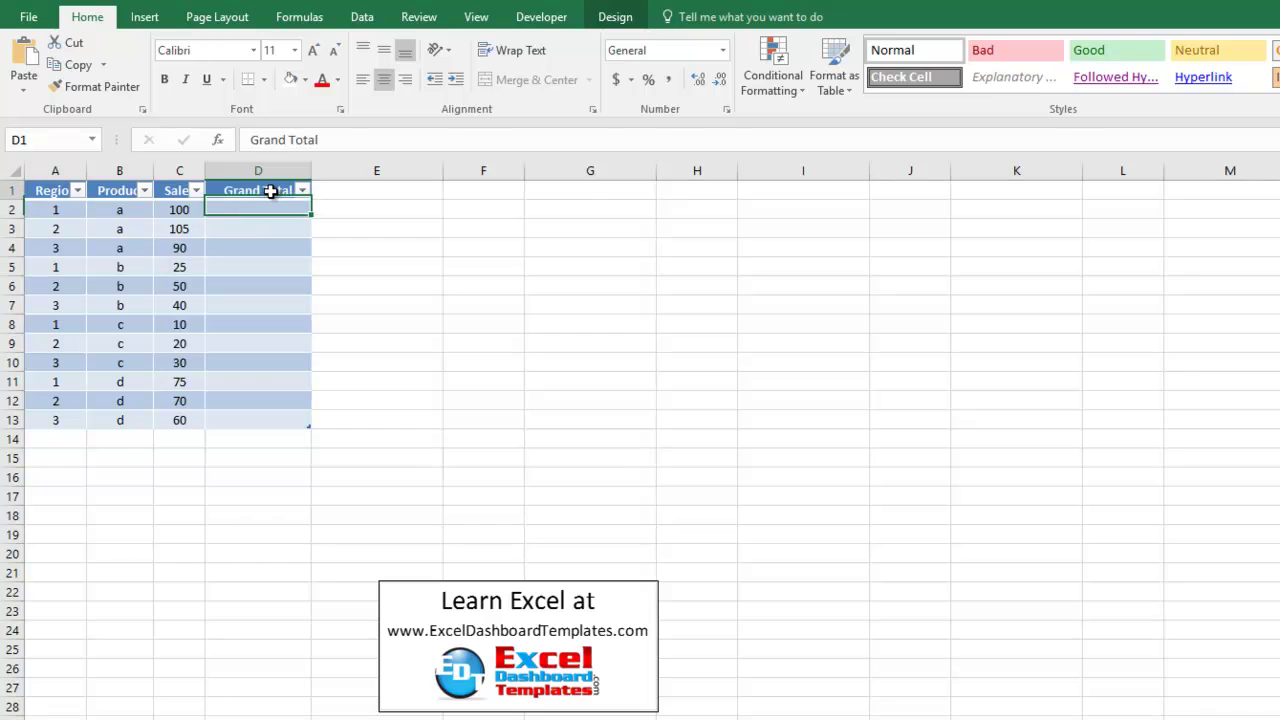
left_click(332, 141)
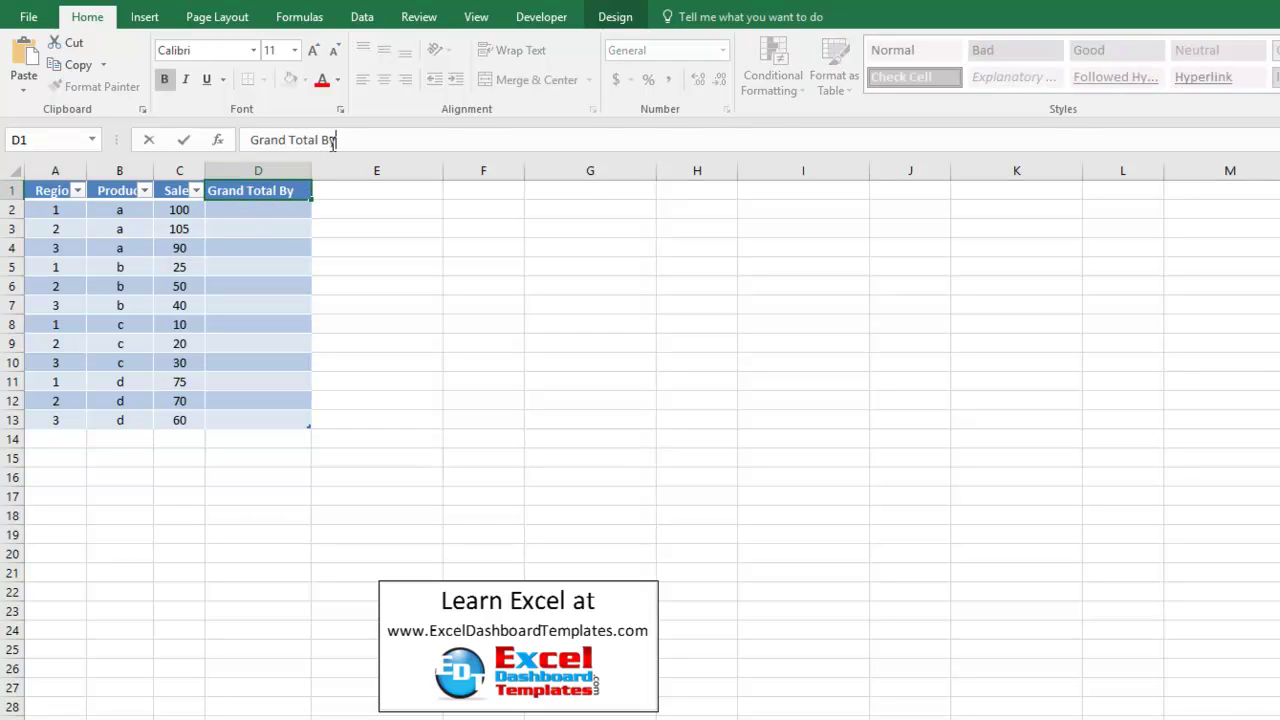
type("By Region")
key("Return")
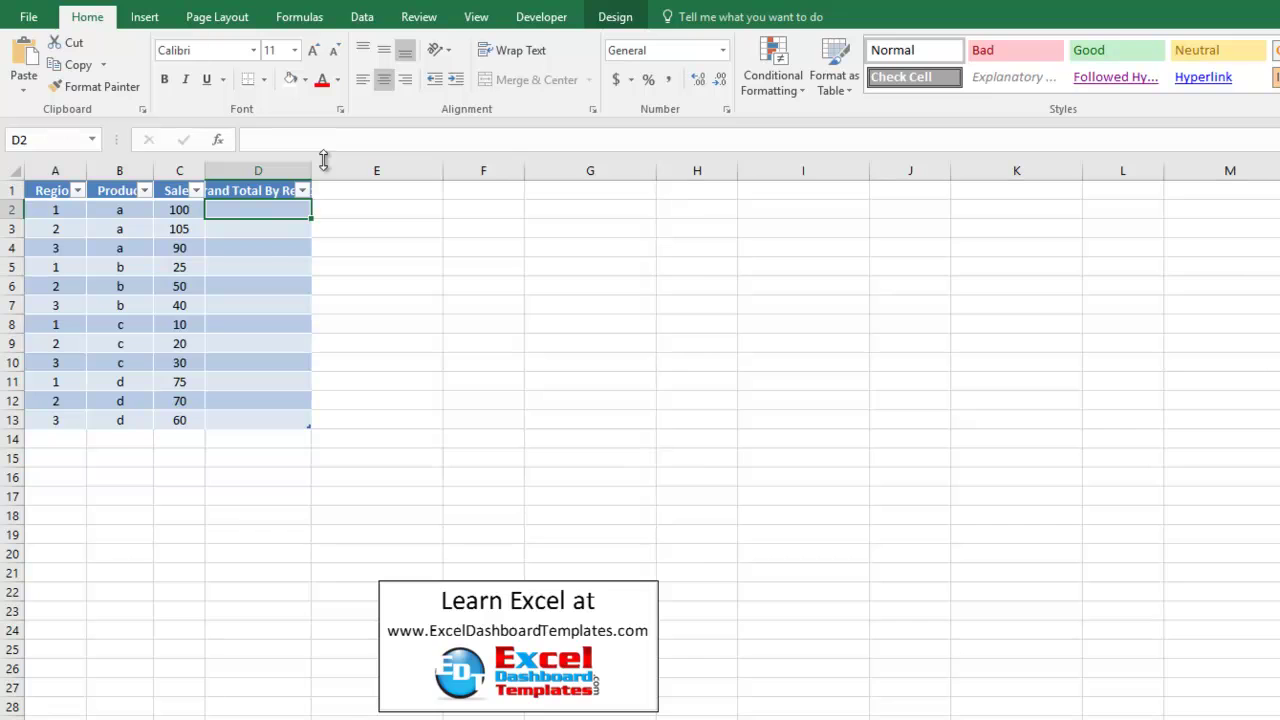
double_click(311, 170)
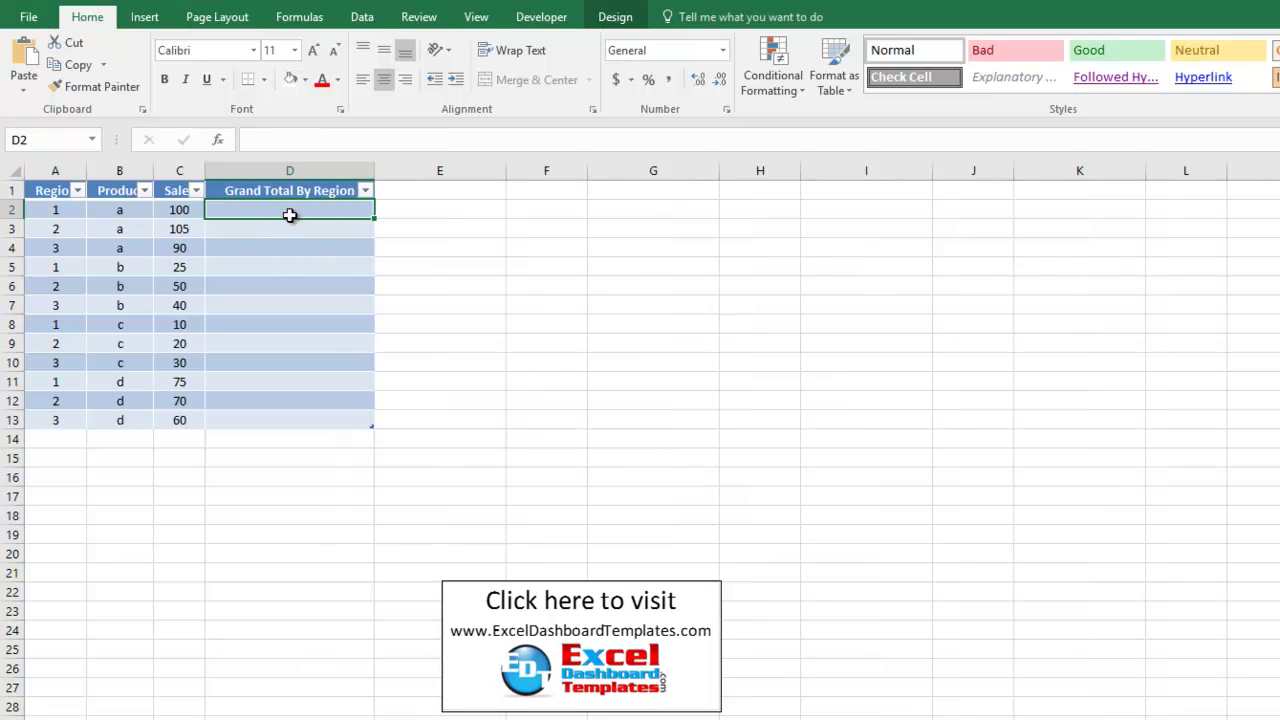
left_click(56, 207)
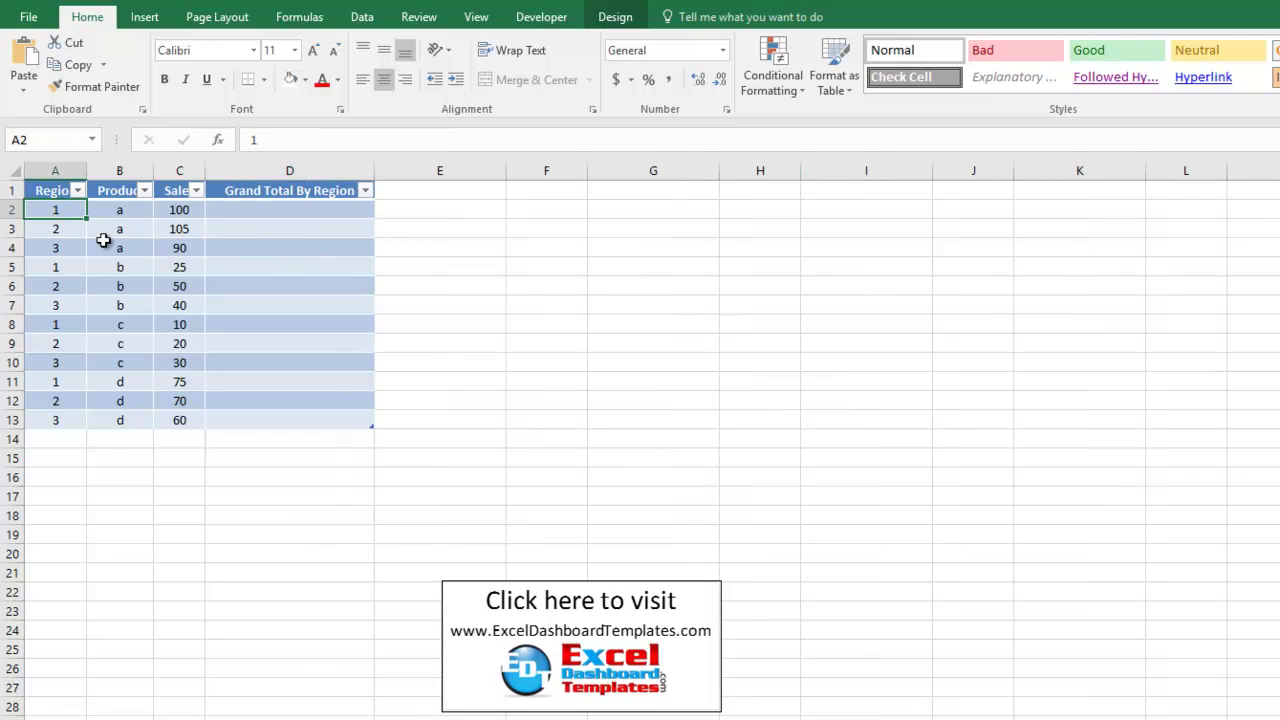
left_click(62, 268)
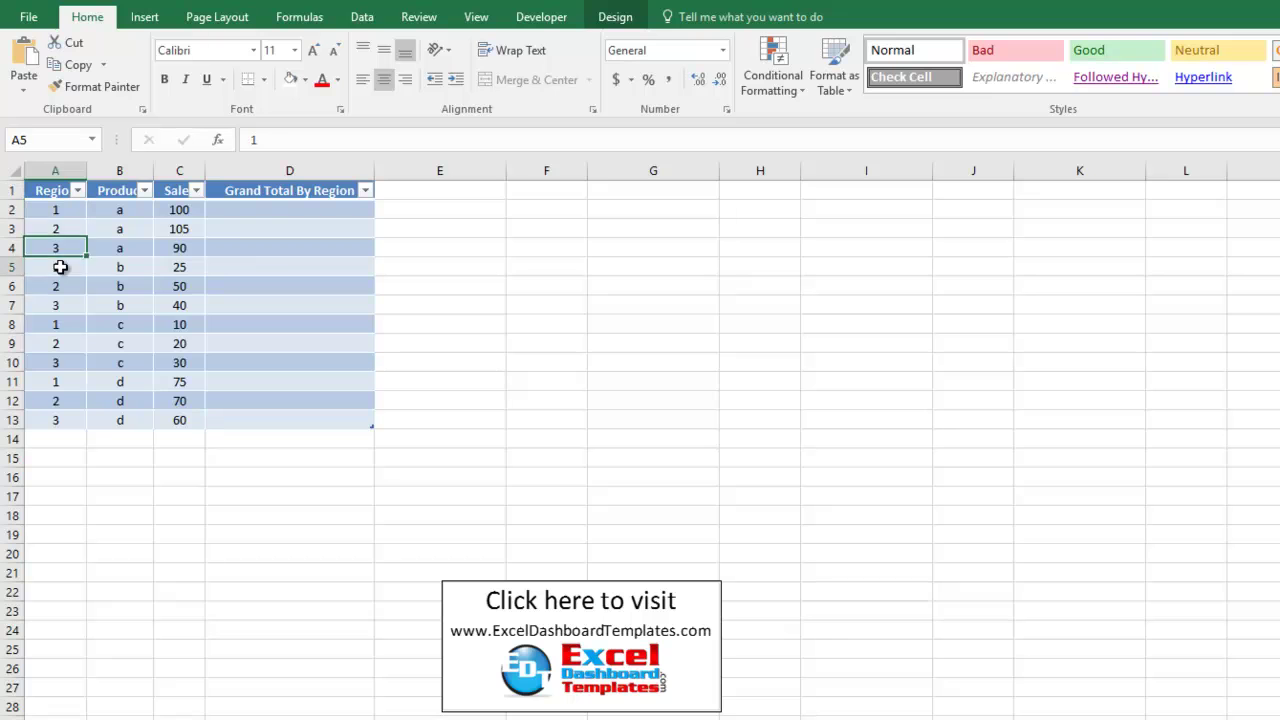
left_click(162, 267)
left_click(243, 211)
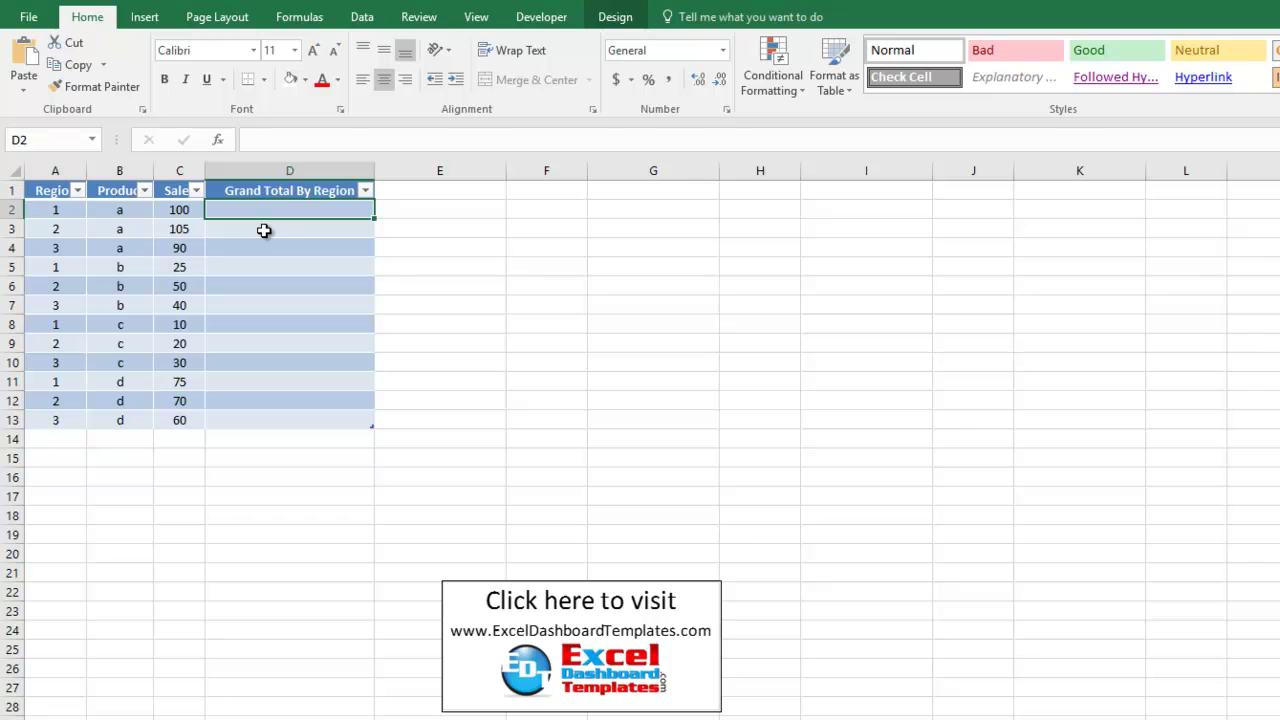
type("=")
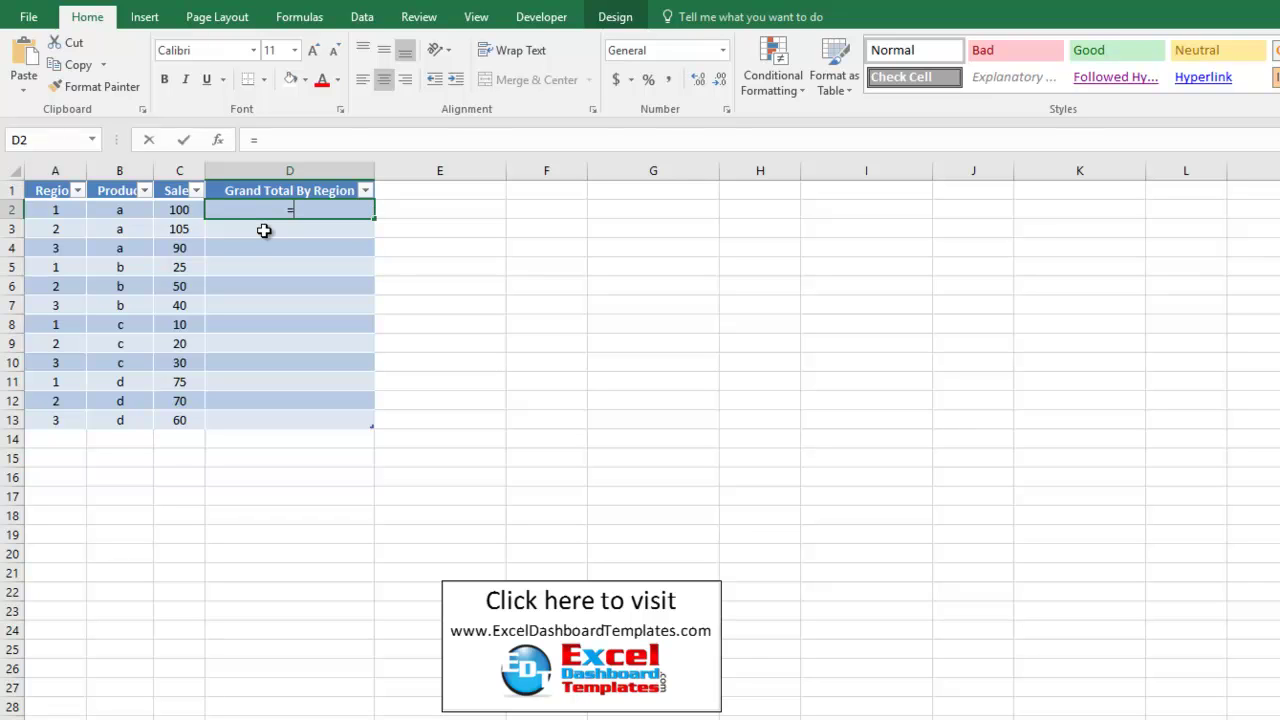
type("sumif")
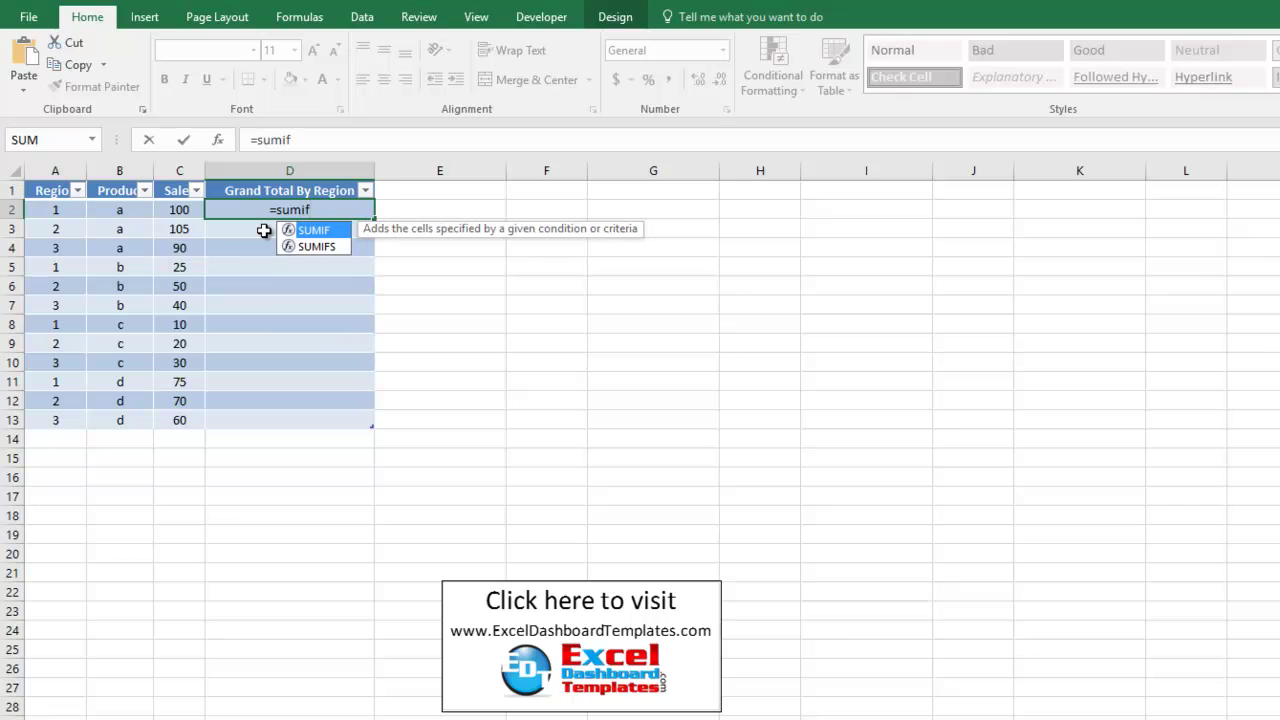
key("Tab")
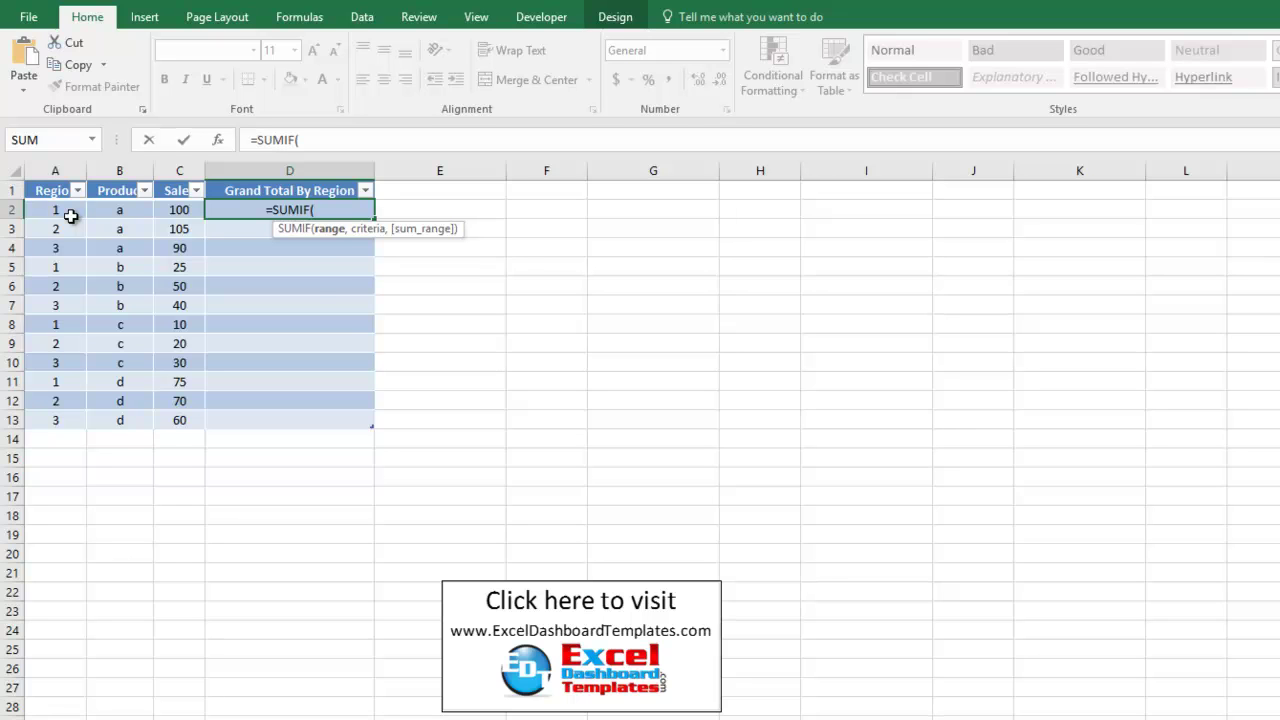
type("[[")
key("Tab")
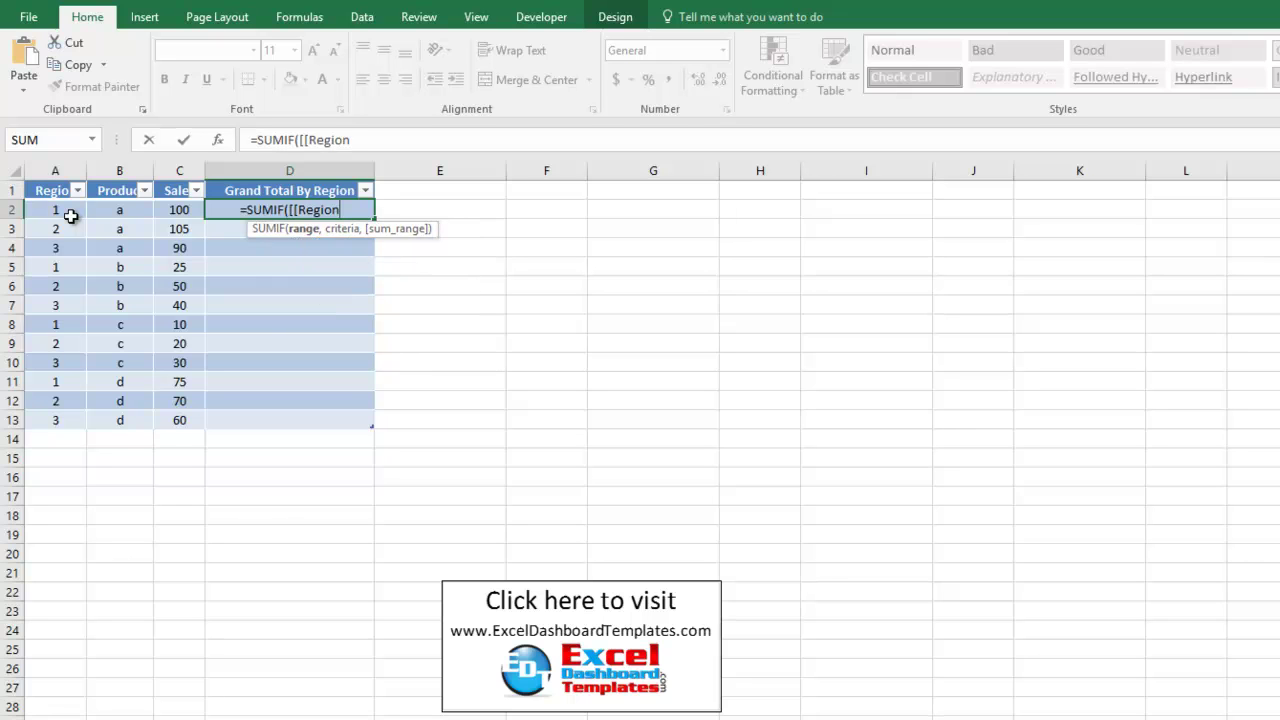
type("]]")
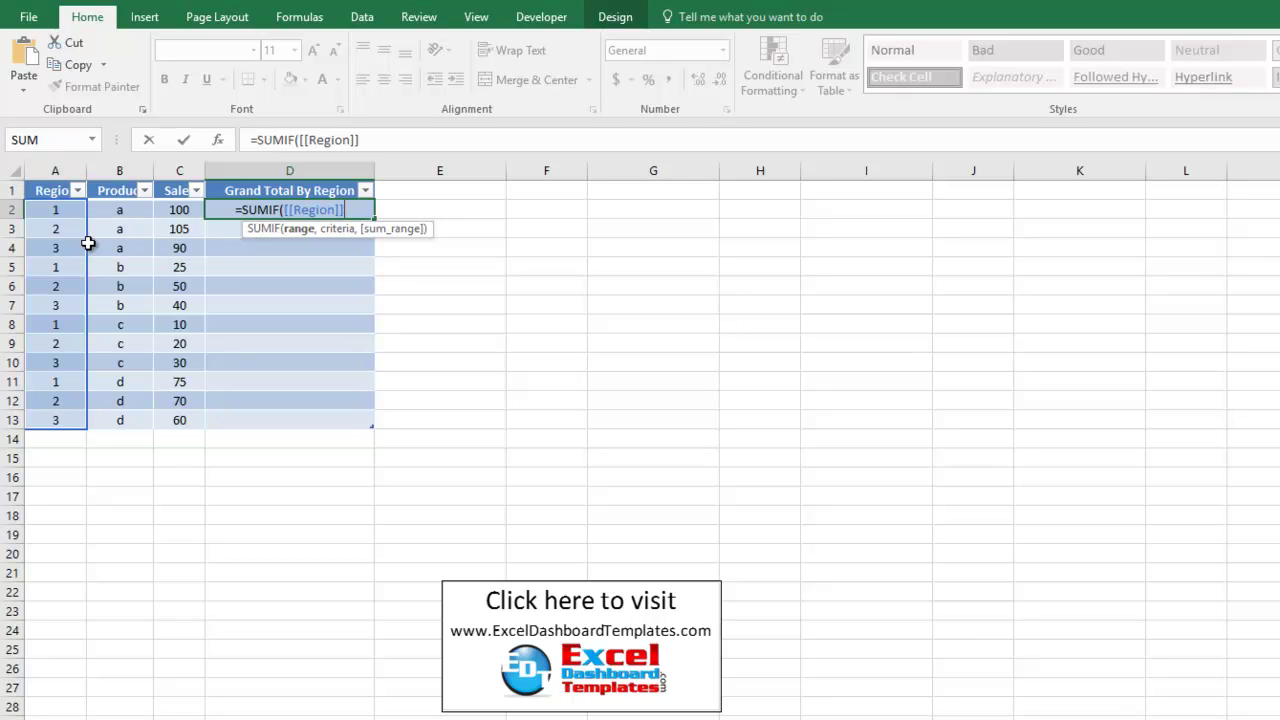
type(",")
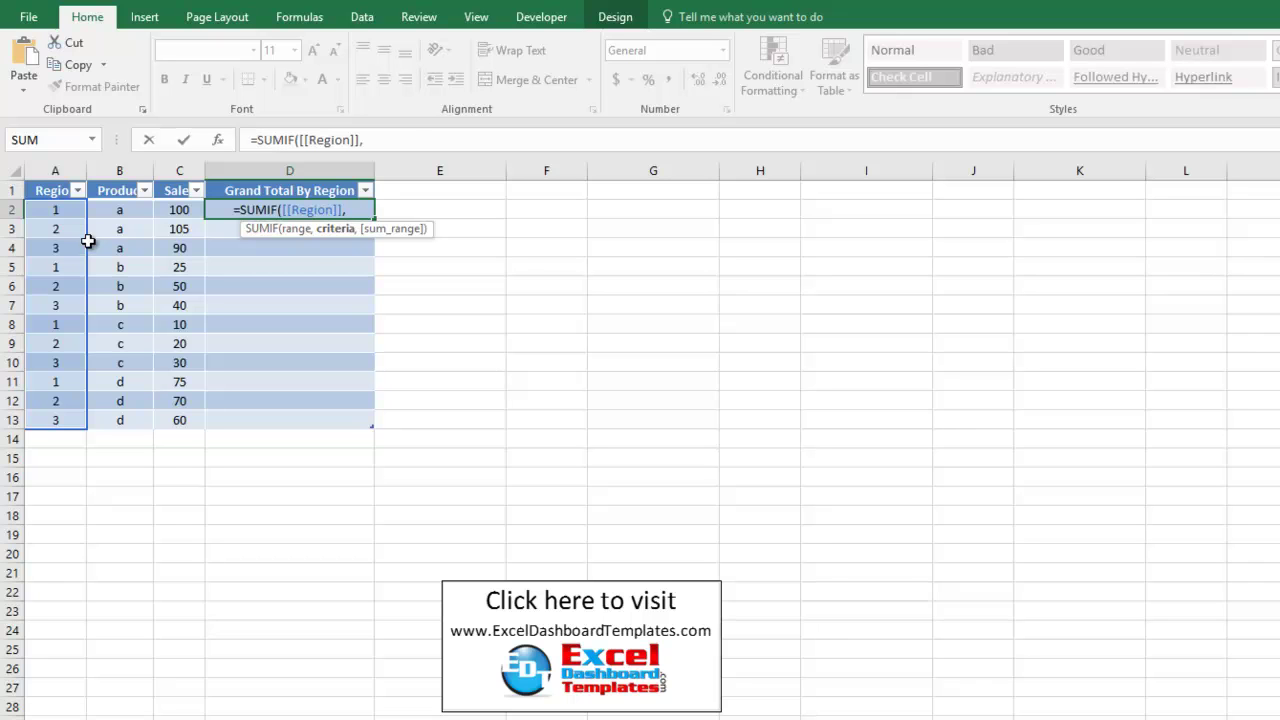
left_click(57, 209)
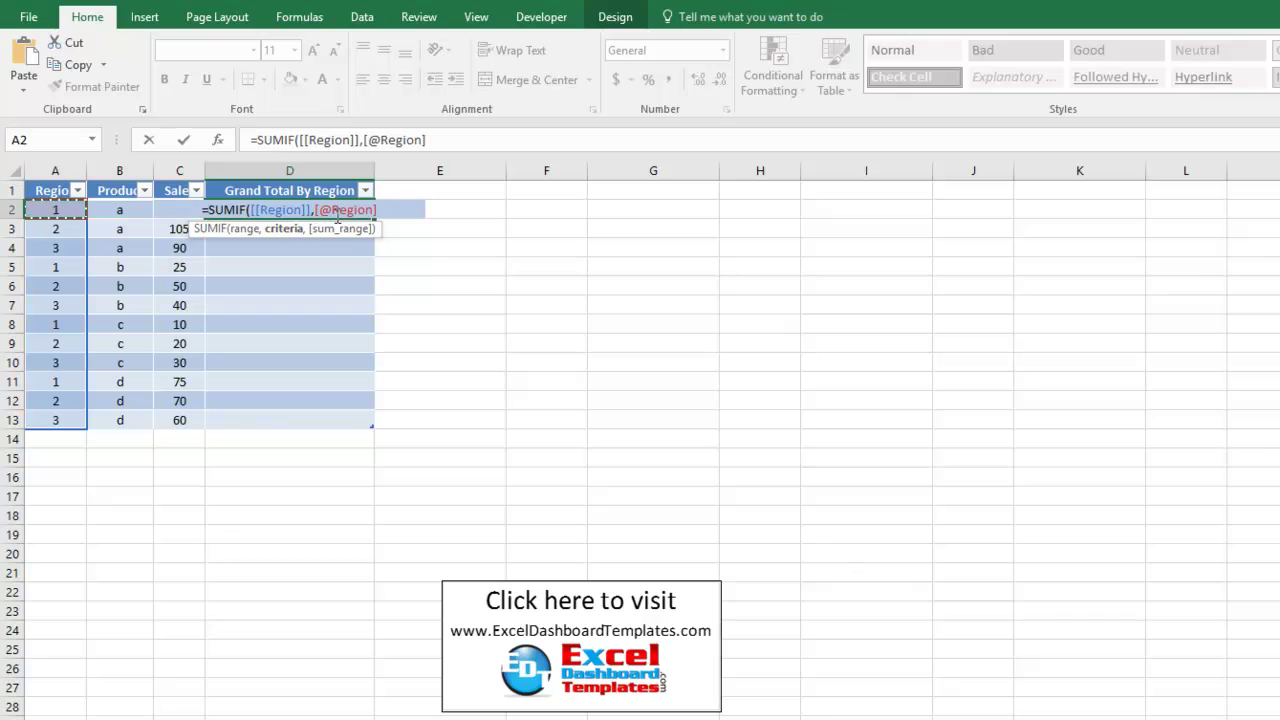
- Complete the D2 SUMIF formula with [[Sales]] as the sum range and enter it
type(",")
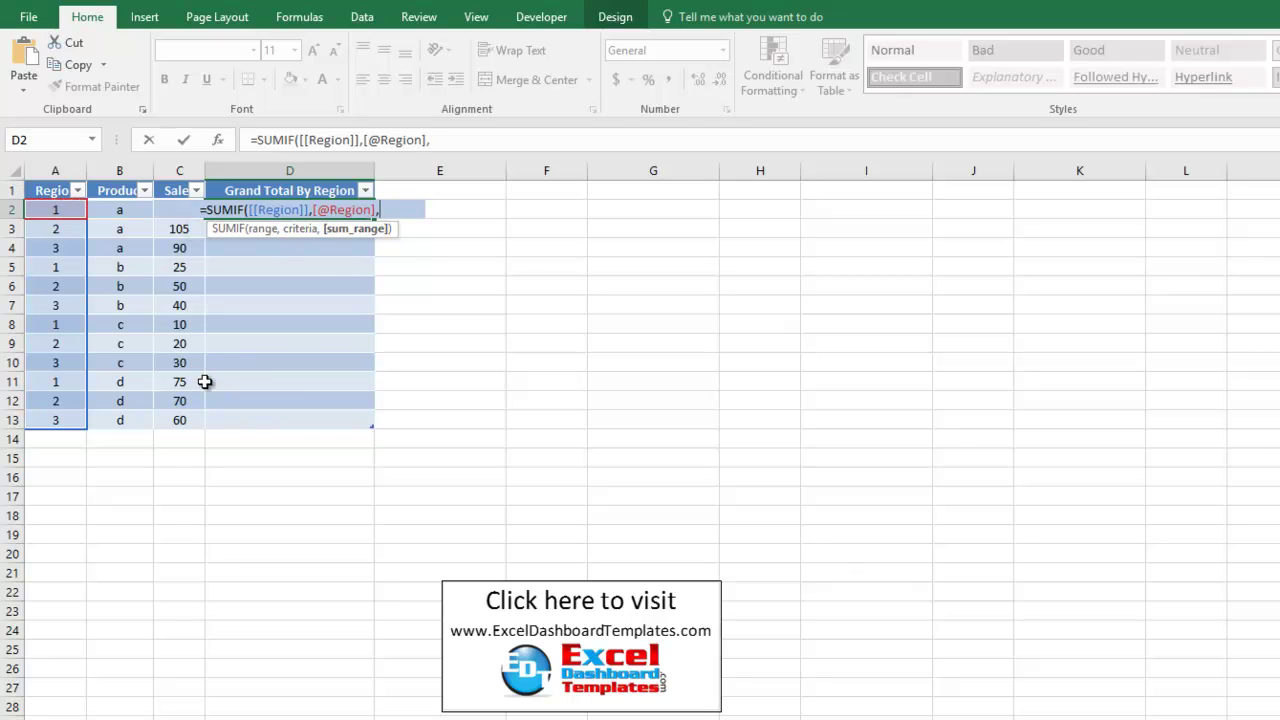
type("[[")
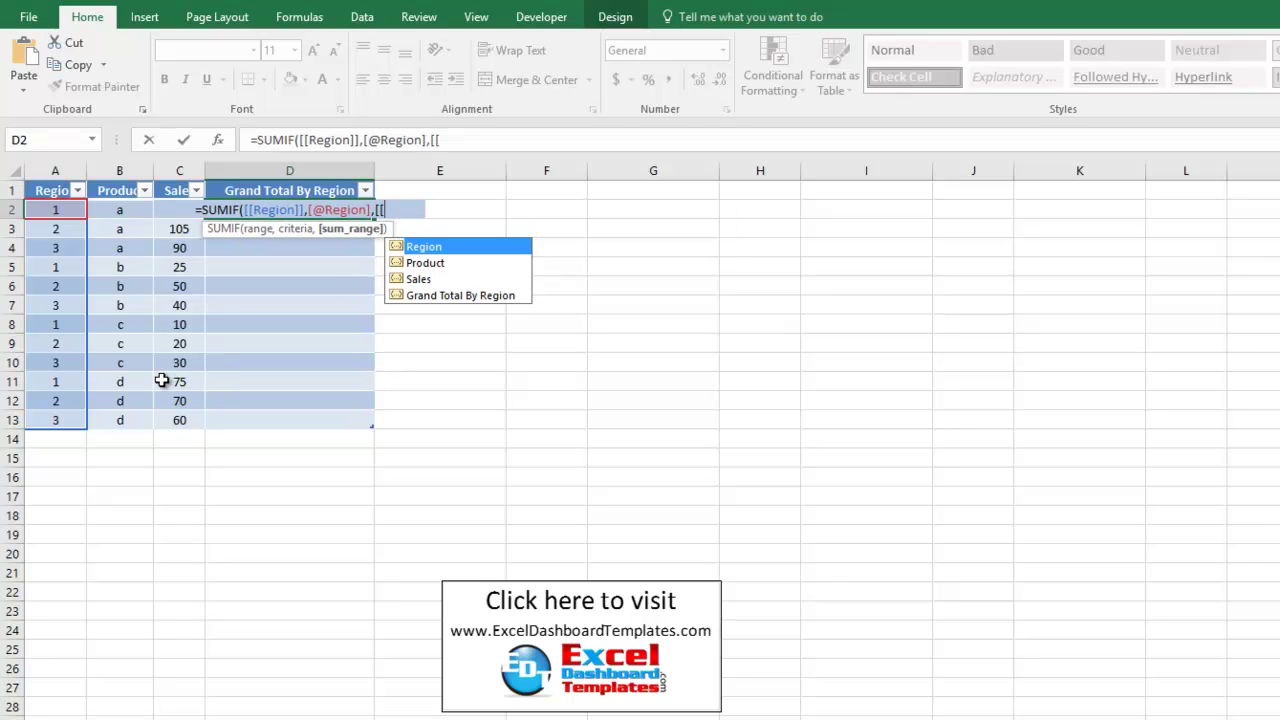
key("Down")
key("Down")
key("Tab")
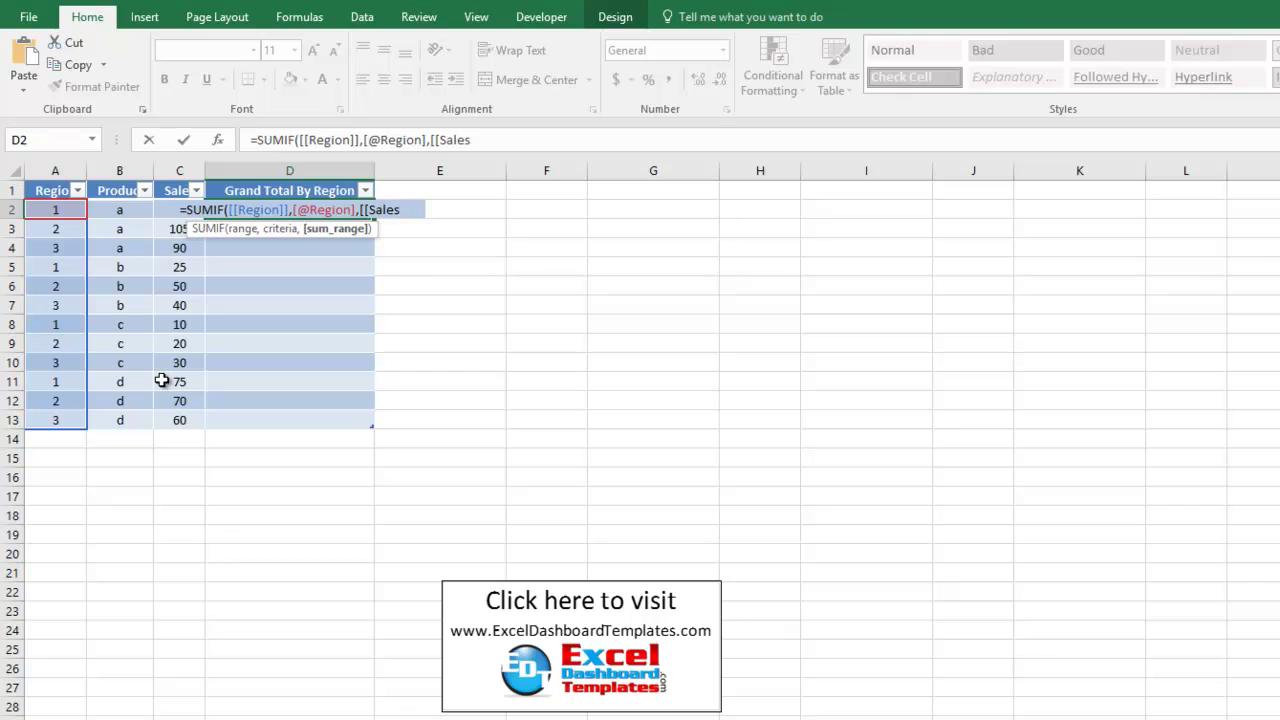
type("]]")
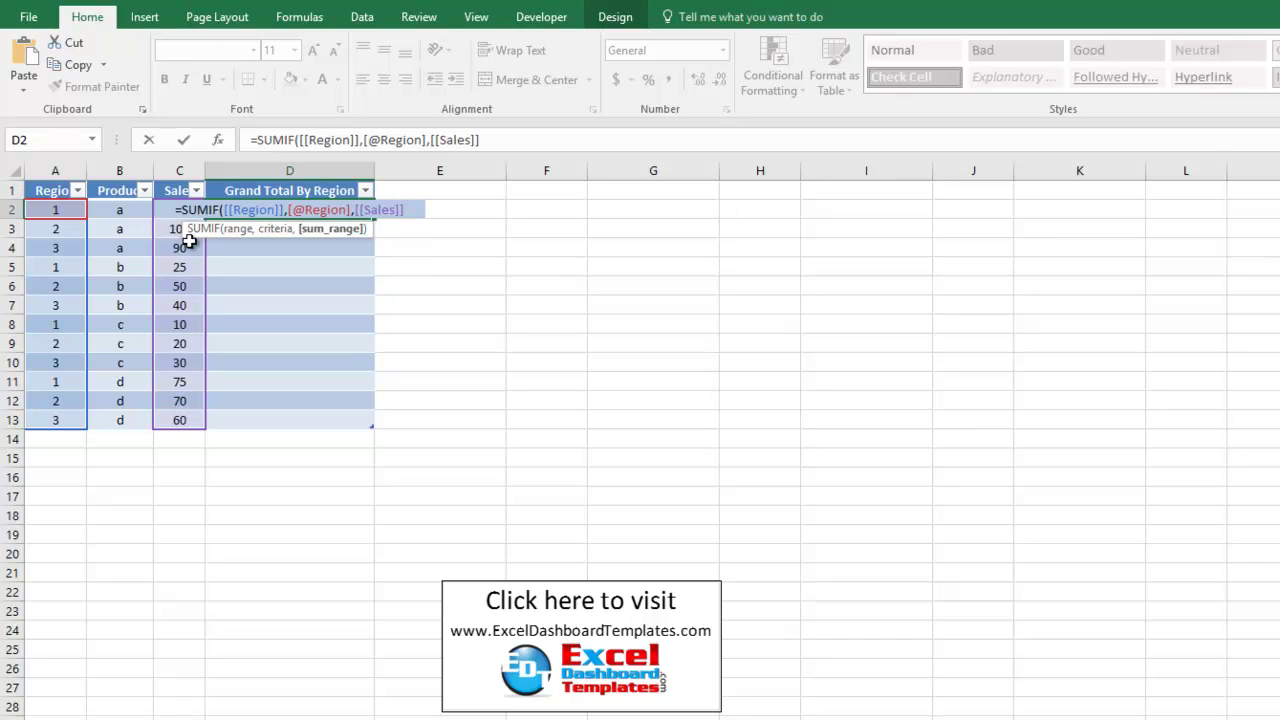
type(")")
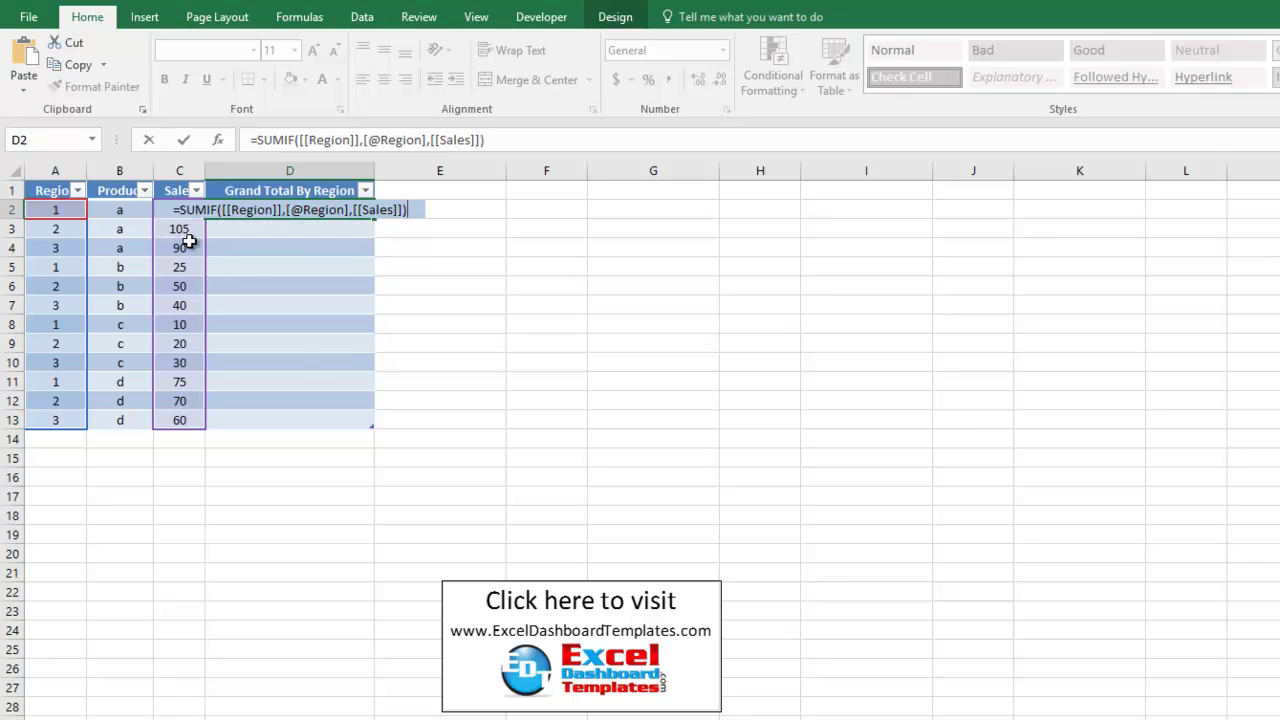
key("Return")
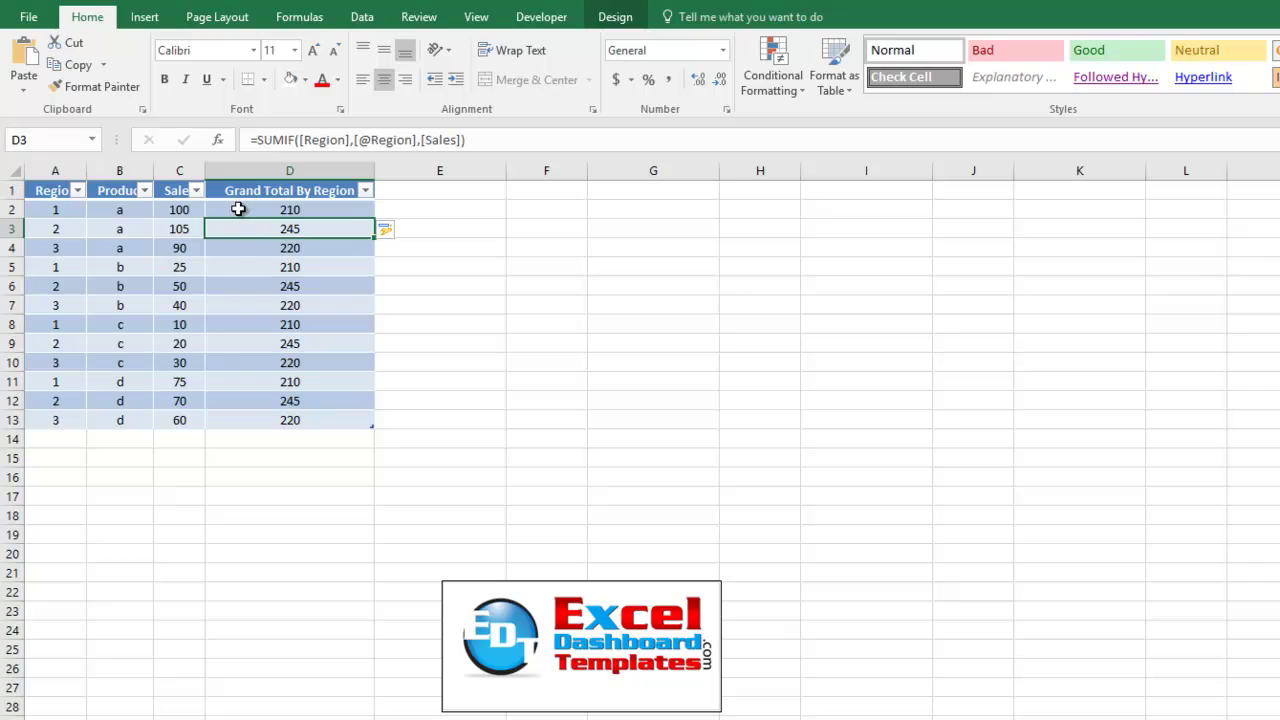
left_click_drag(240, 208, 249, 420)
left_click(283, 231)
left_click(234, 208)
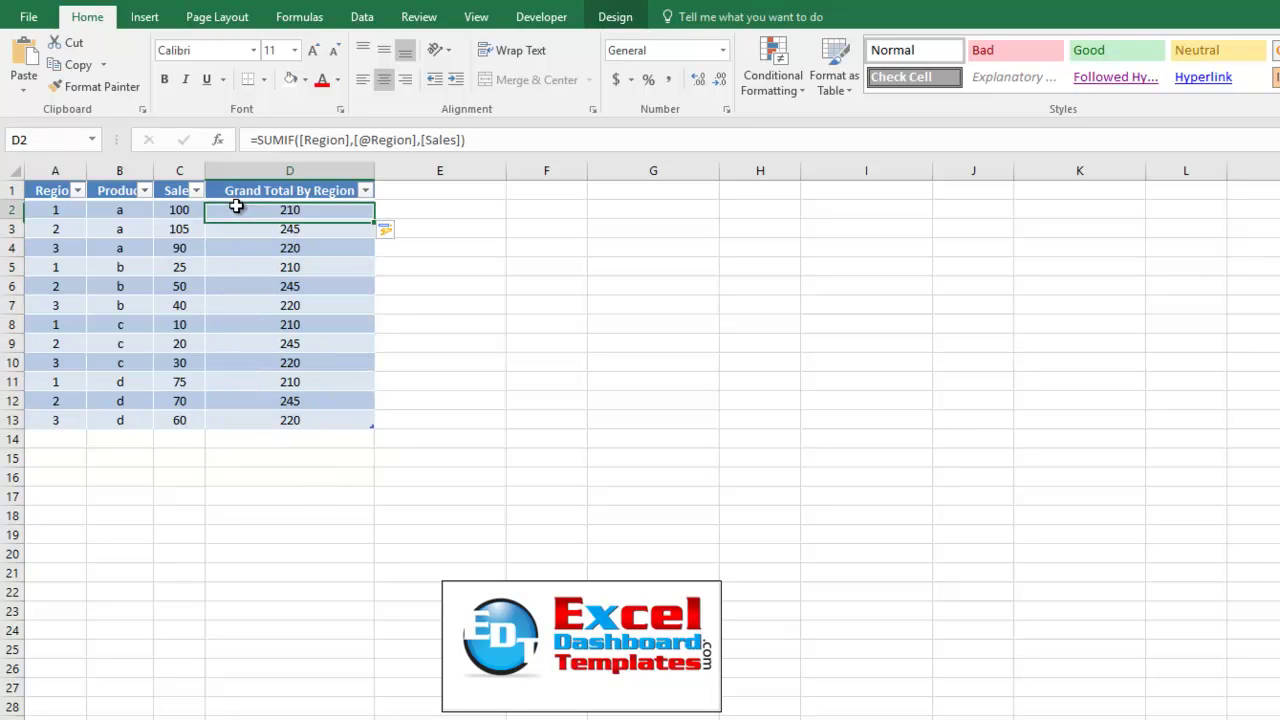
left_click_drag(59, 210, 262, 212)
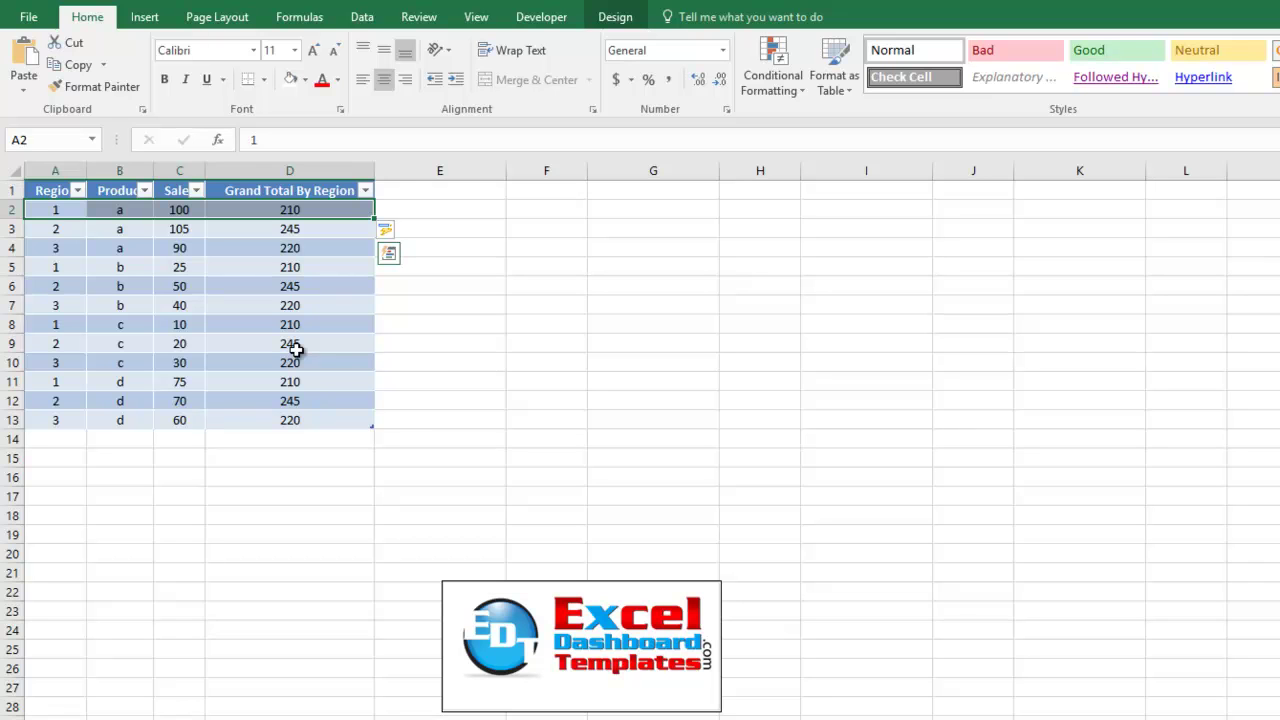
- Create a PivotTable from the sales table, placed on the existing worksheet at F1
left_click(422, 386)
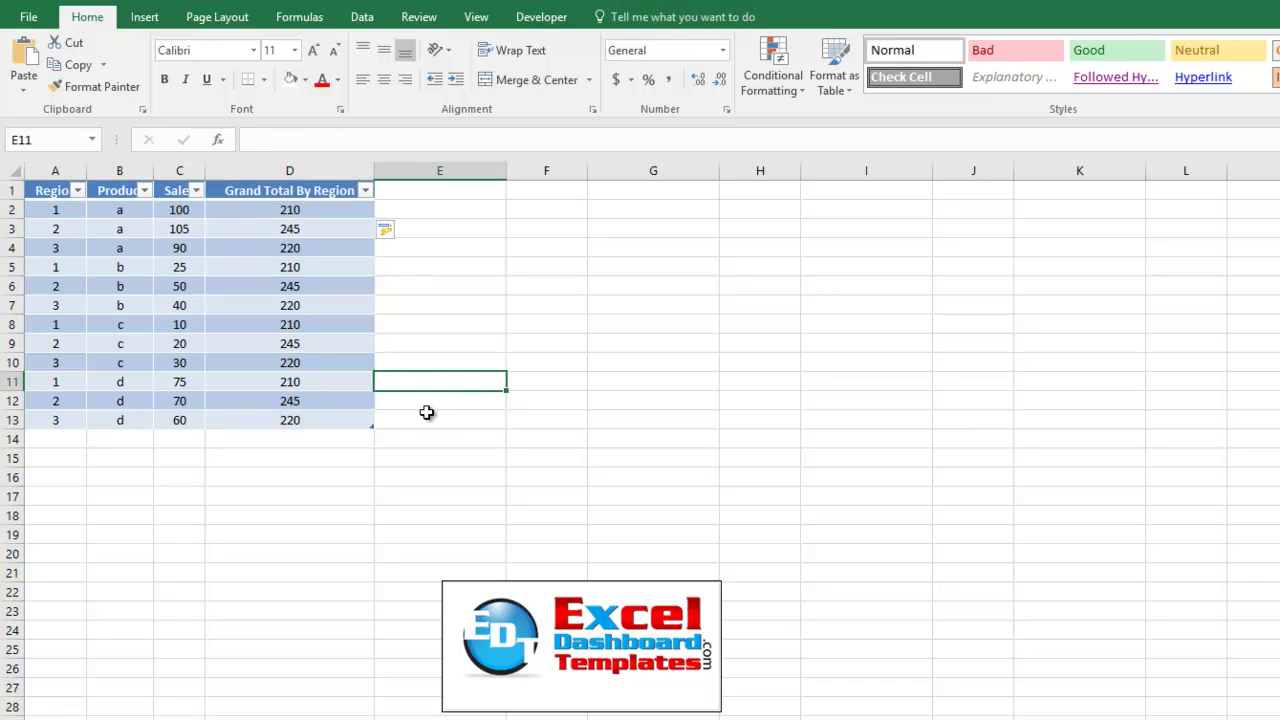
left_click(286, 250)
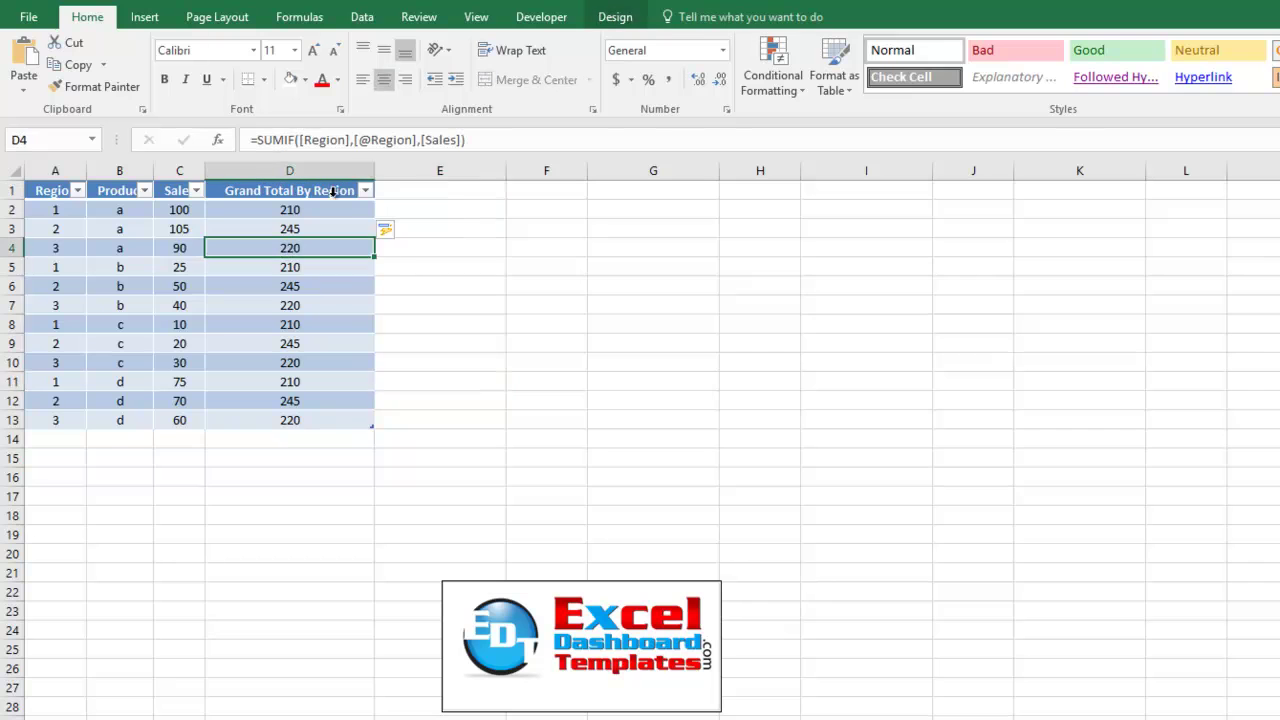
left_click(268, 211)
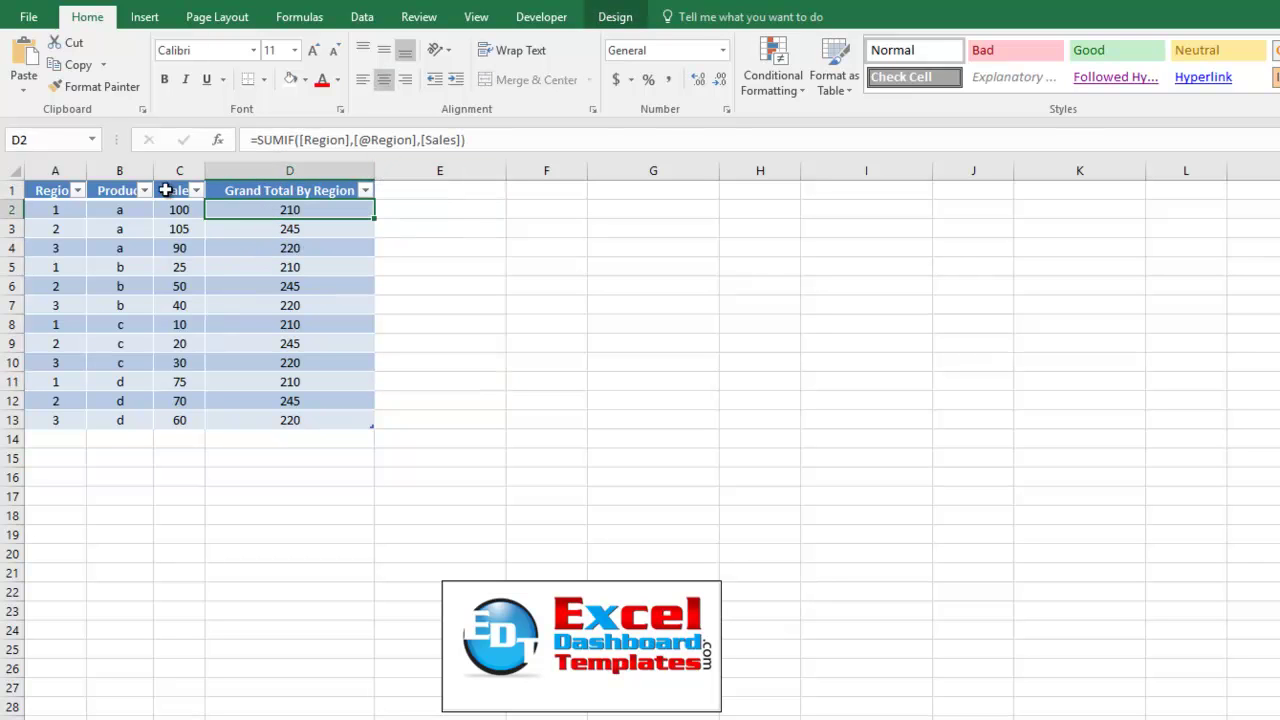
left_click(146, 17)
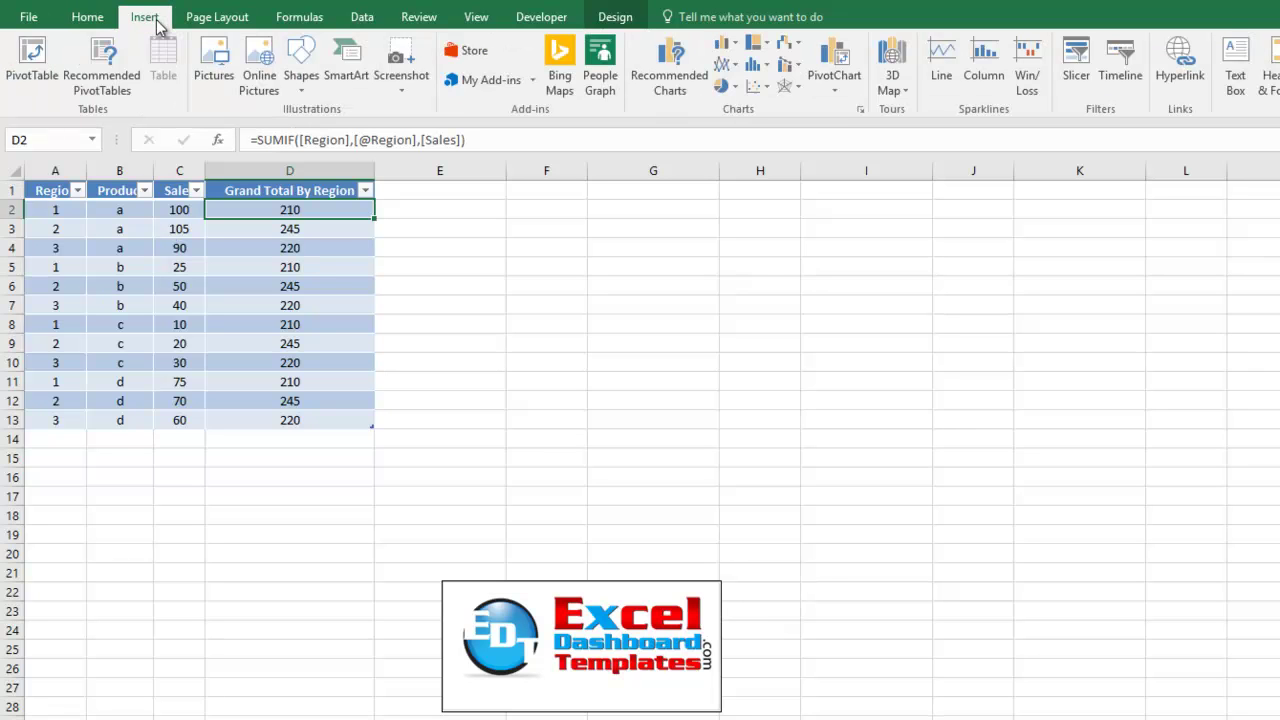
left_click(30, 78)
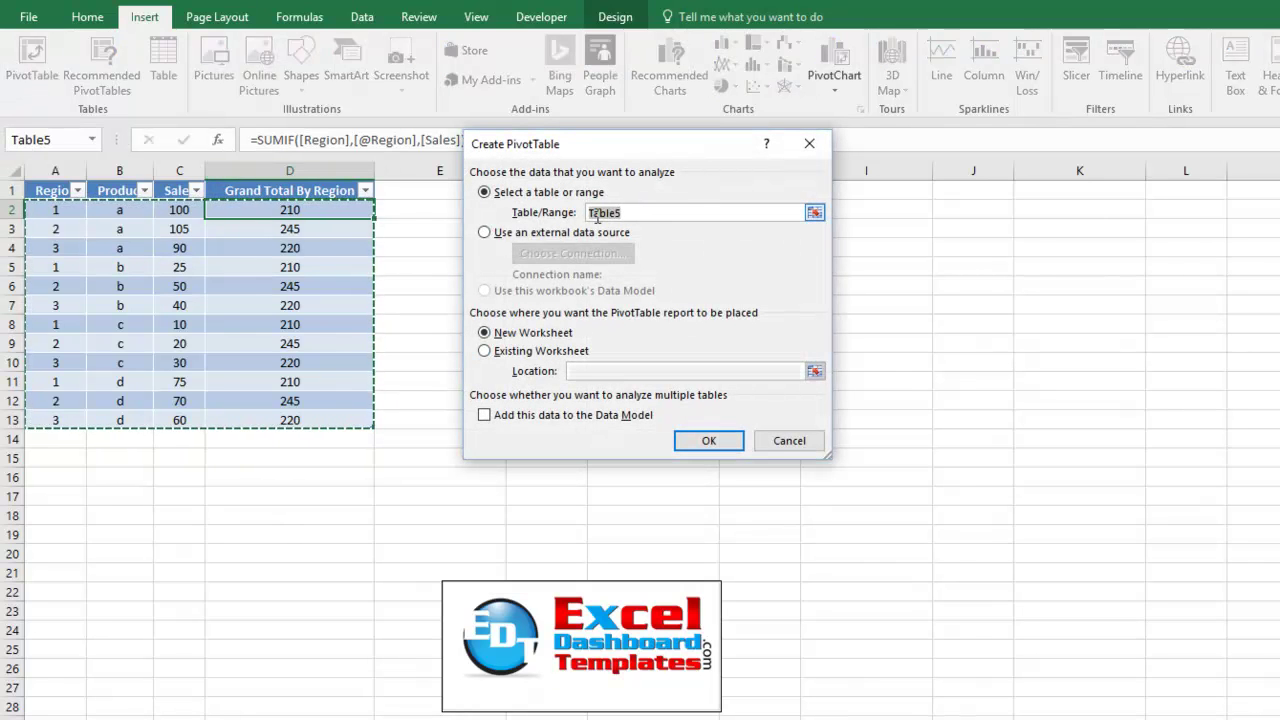
left_click(512, 358)
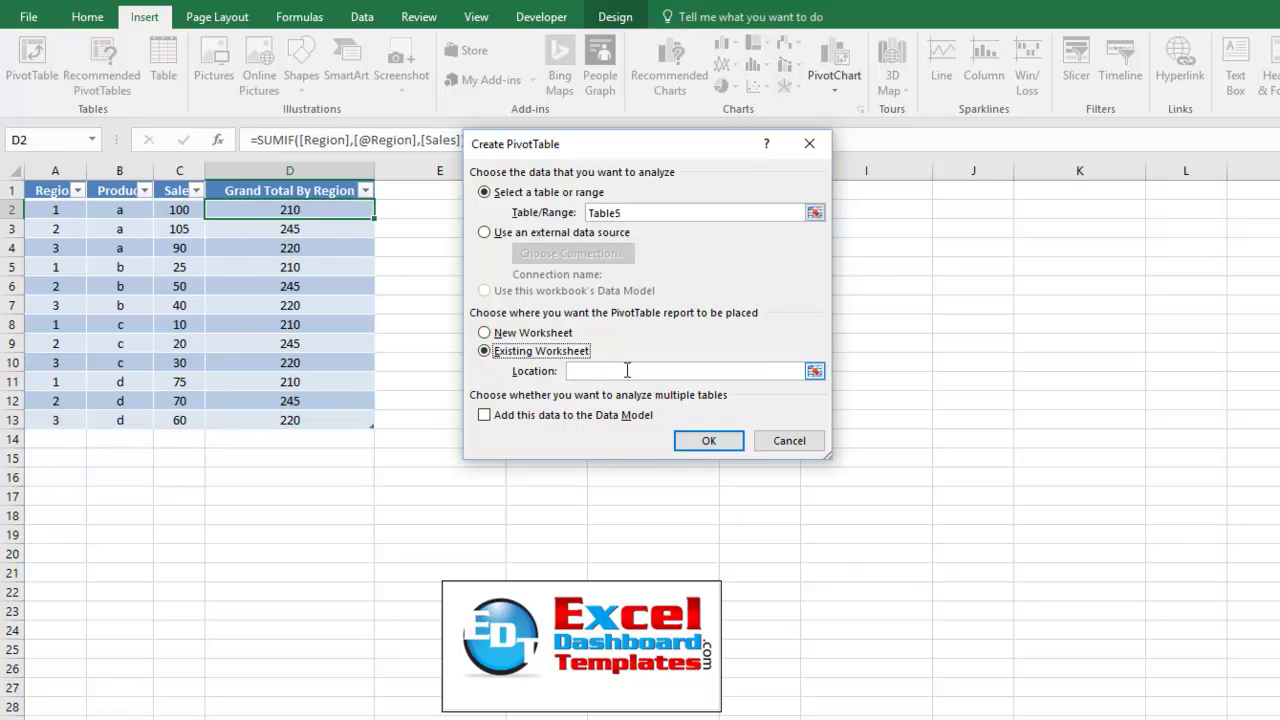
left_click(445, 198)
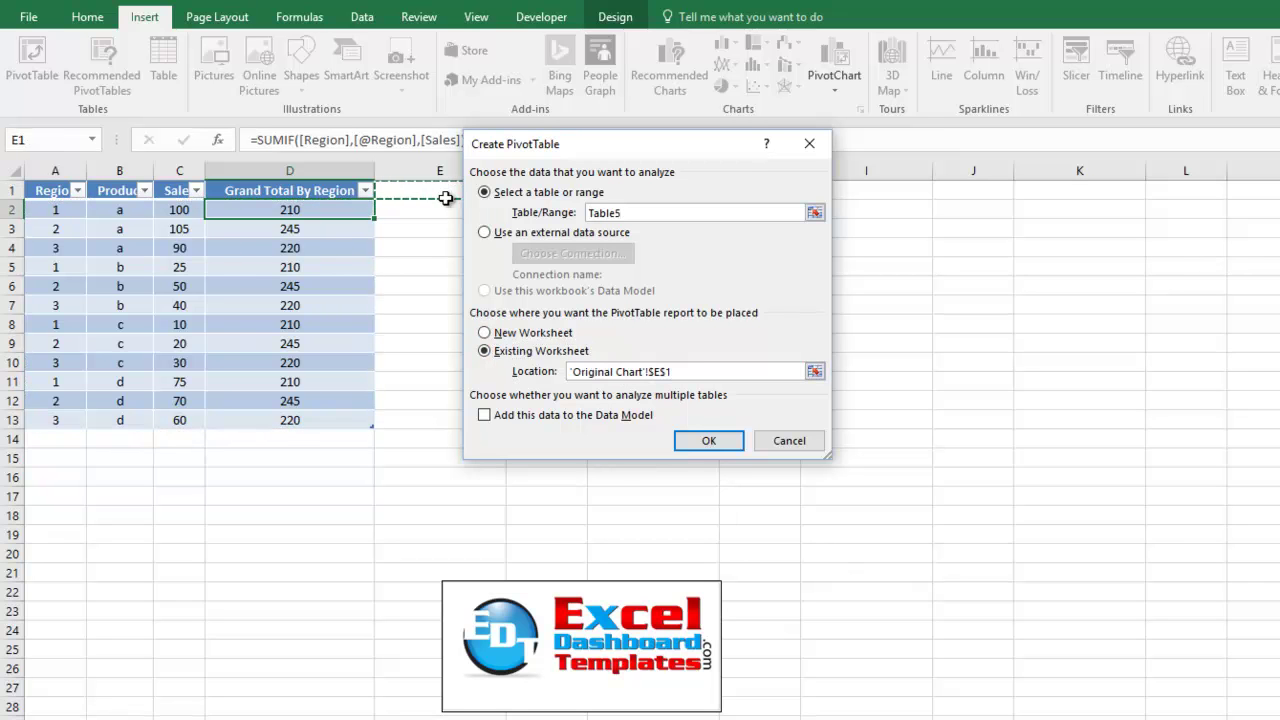
left_click(689, 441)
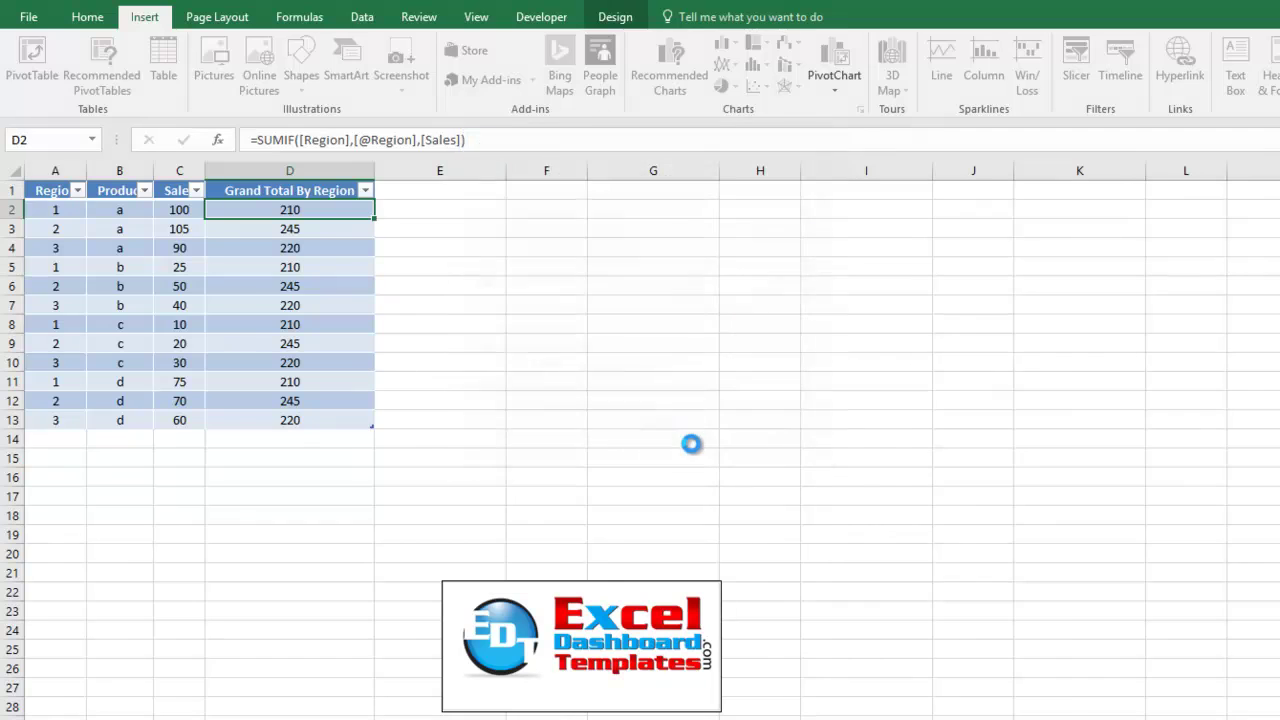
- Narrow column E to a width of about 10 and move the PivotTable Fields pane clear of the report
left_click_drag(506, 176, 438, 187)
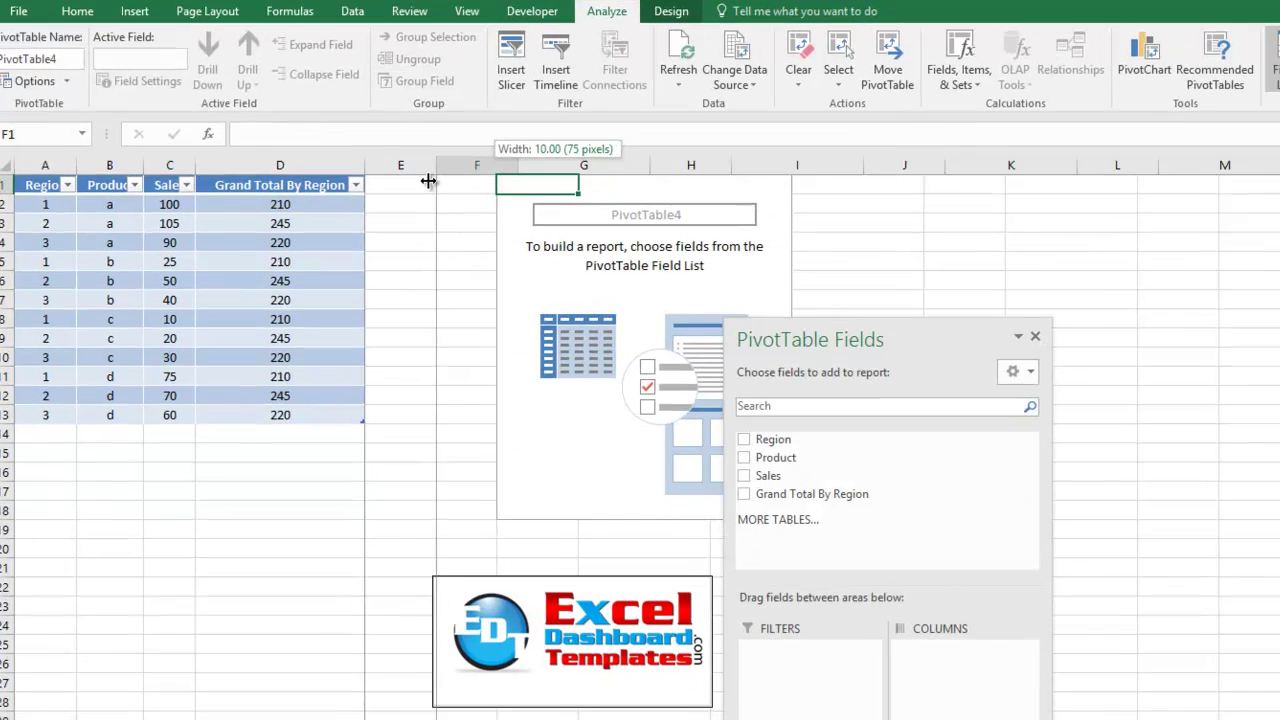
left_click_drag(782, 338, 808, 226)
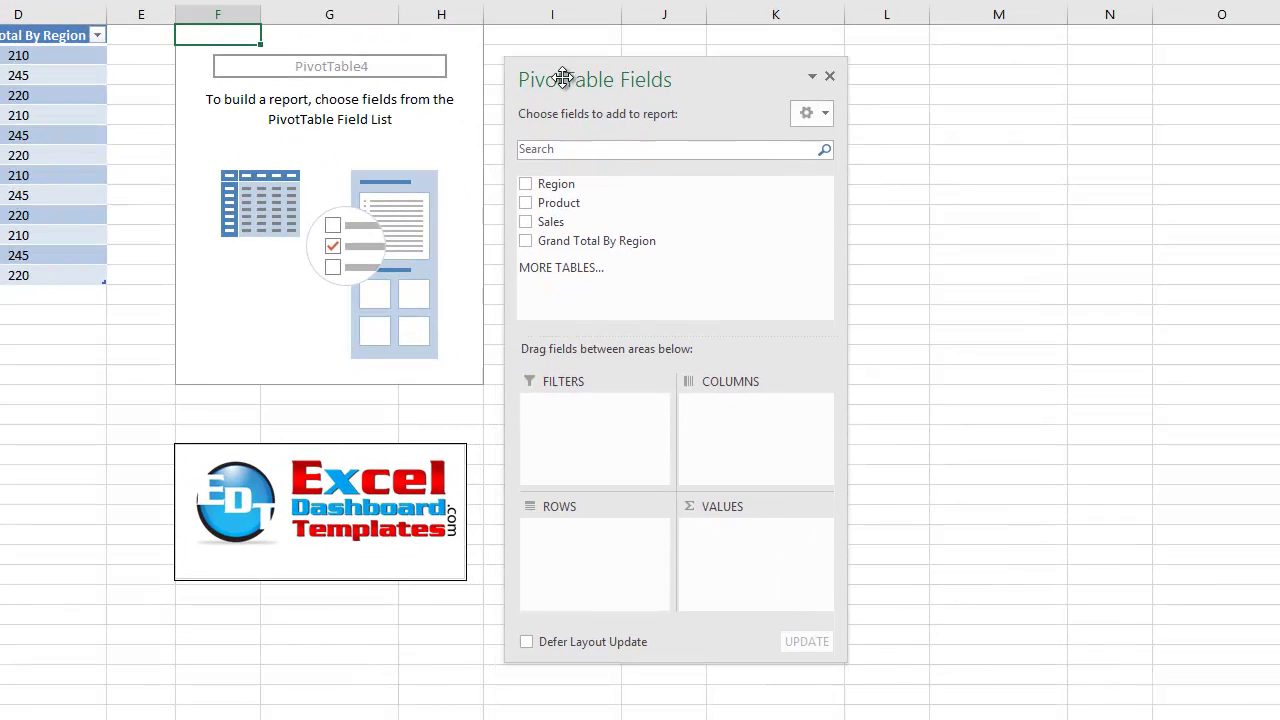
left_click_drag(563, 78, 565, 66)
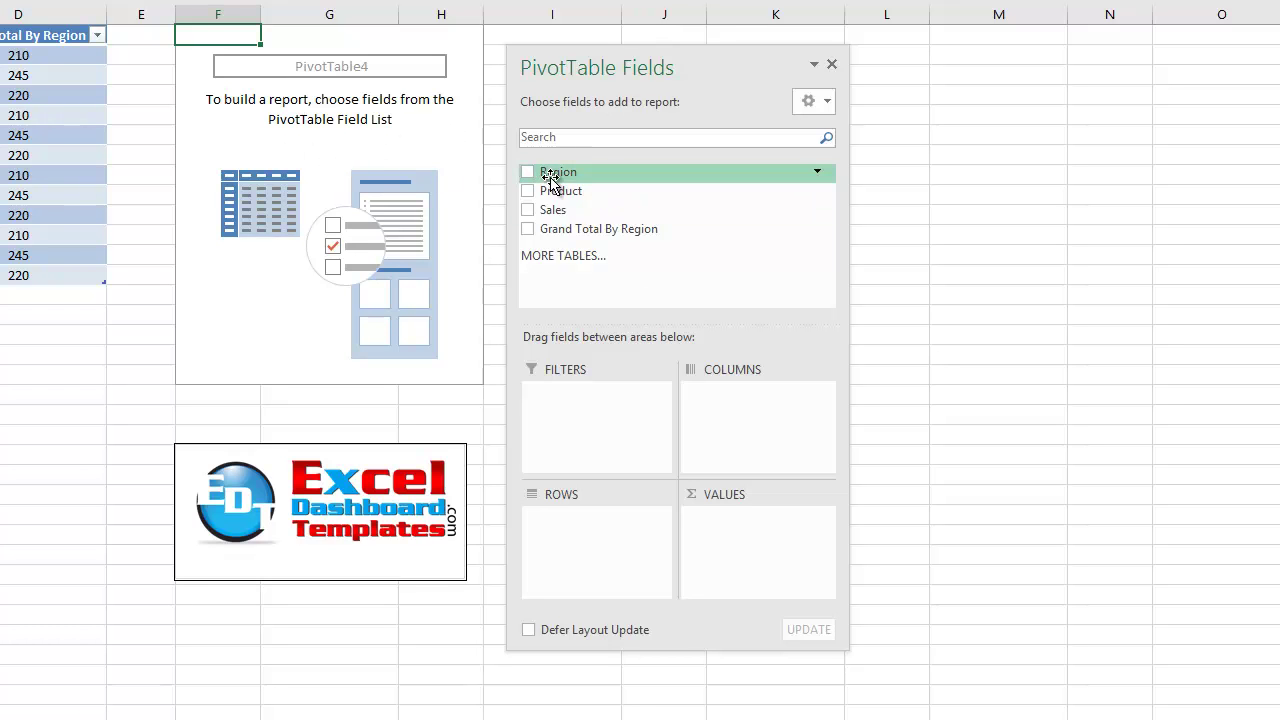
- Lay out the PivotTable with Region as rows, Product as columns and Sales as summed values
left_click_drag(563, 177, 577, 320)
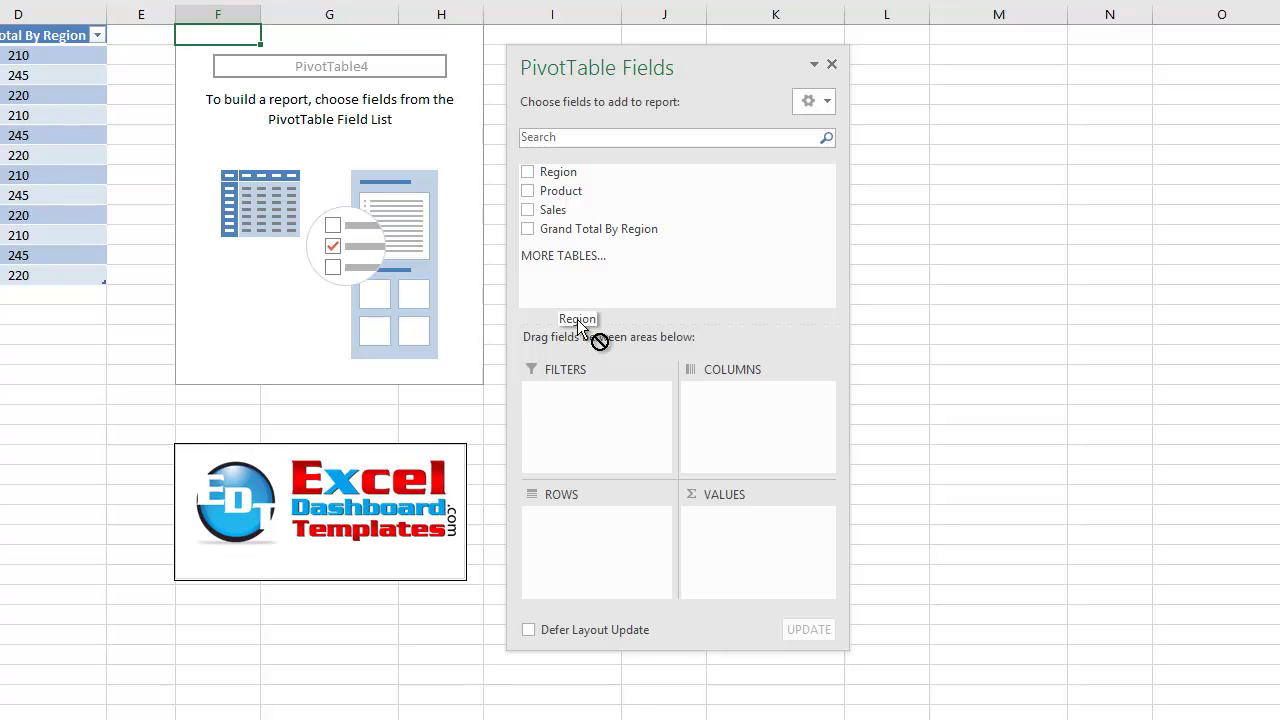
left_click_drag(582, 512, 582, 512)
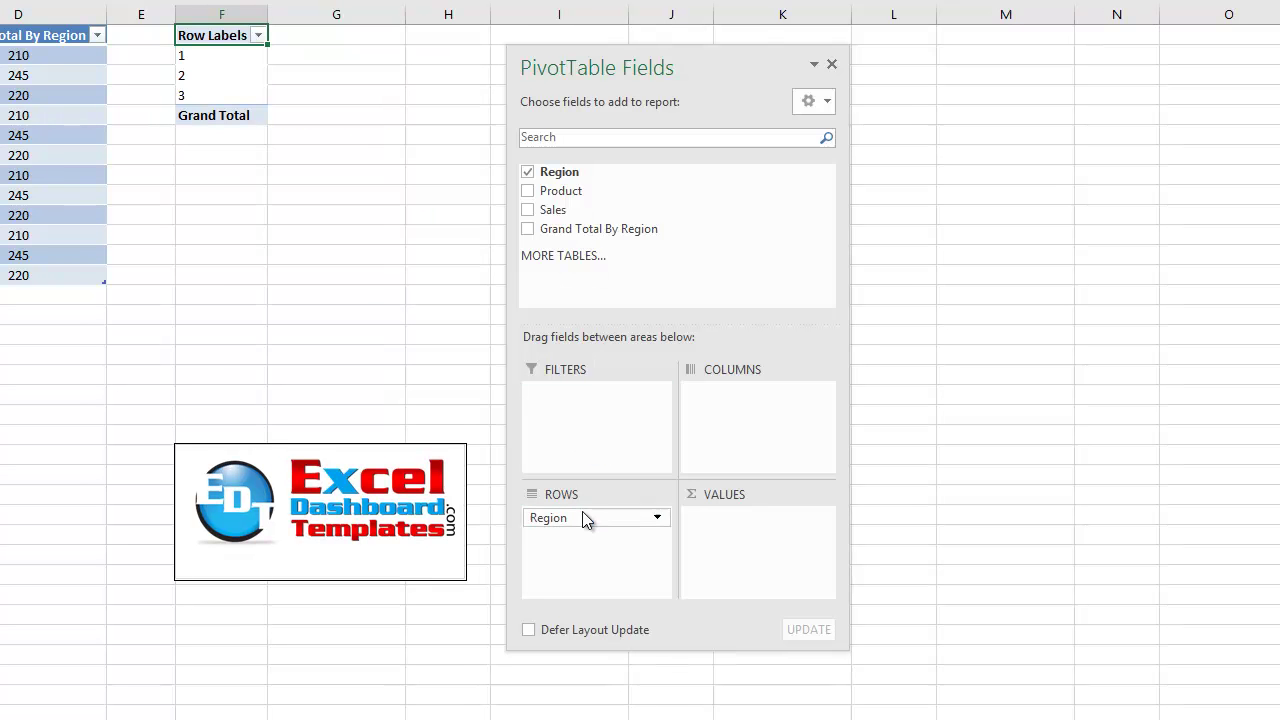
left_click_drag(576, 195, 737, 410)
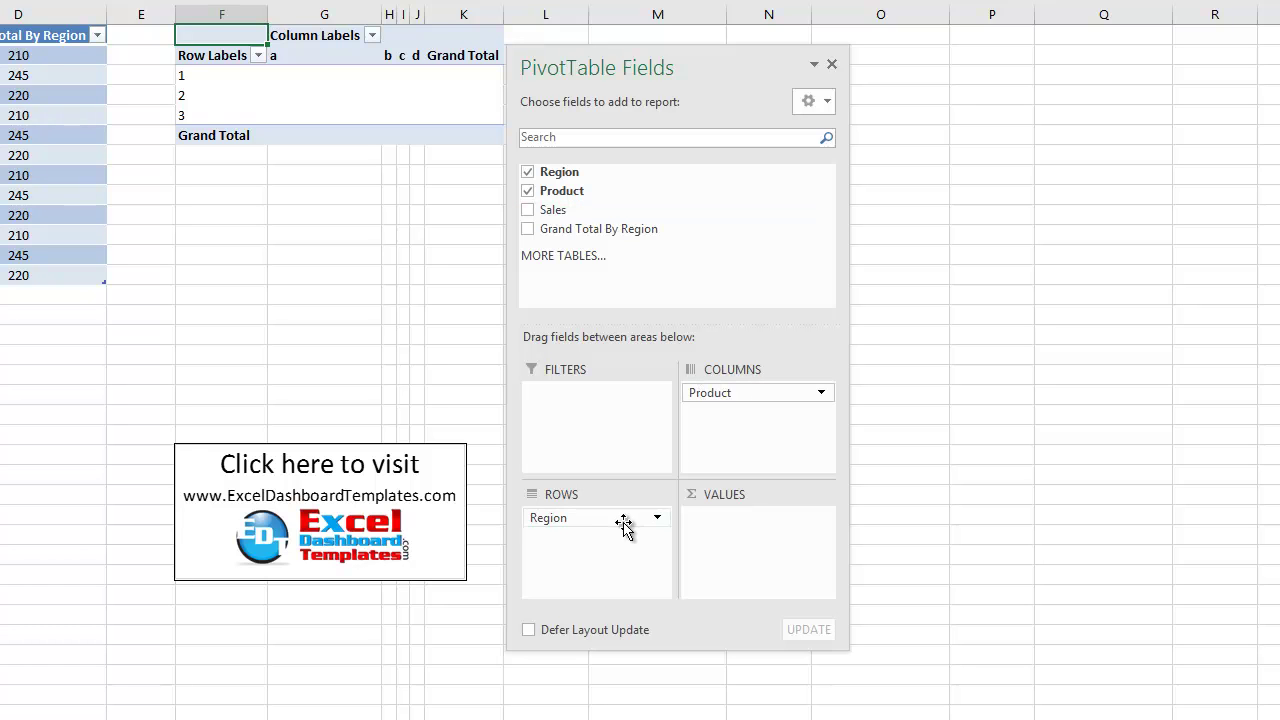
left_click_drag(552, 209, 732, 510)
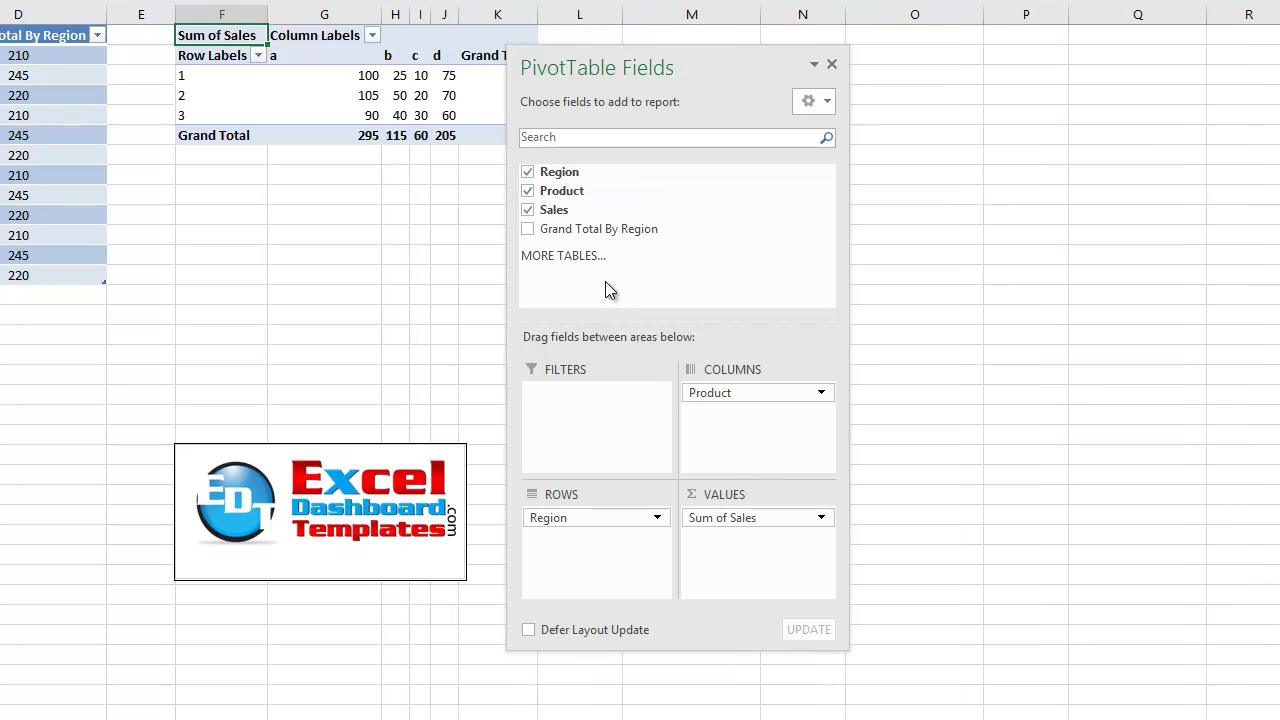
- Add Grand Total By Region to the PivotTable's values and close the field list
left_click_drag(580, 238, 797, 544)
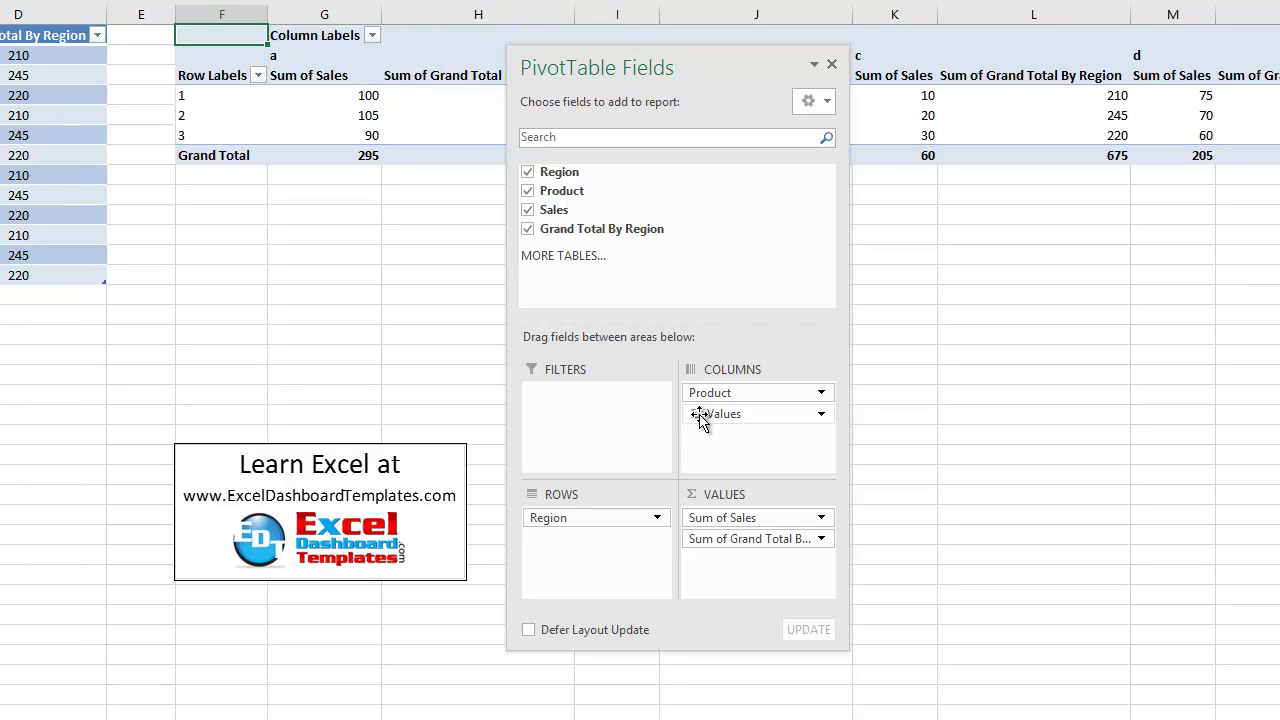
mouse_move(730, 420)
left_mouse_down()
mouse_move(620, 556)
mouse_move(568, 545)
mouse_move(708, 422)
left_mouse_up()
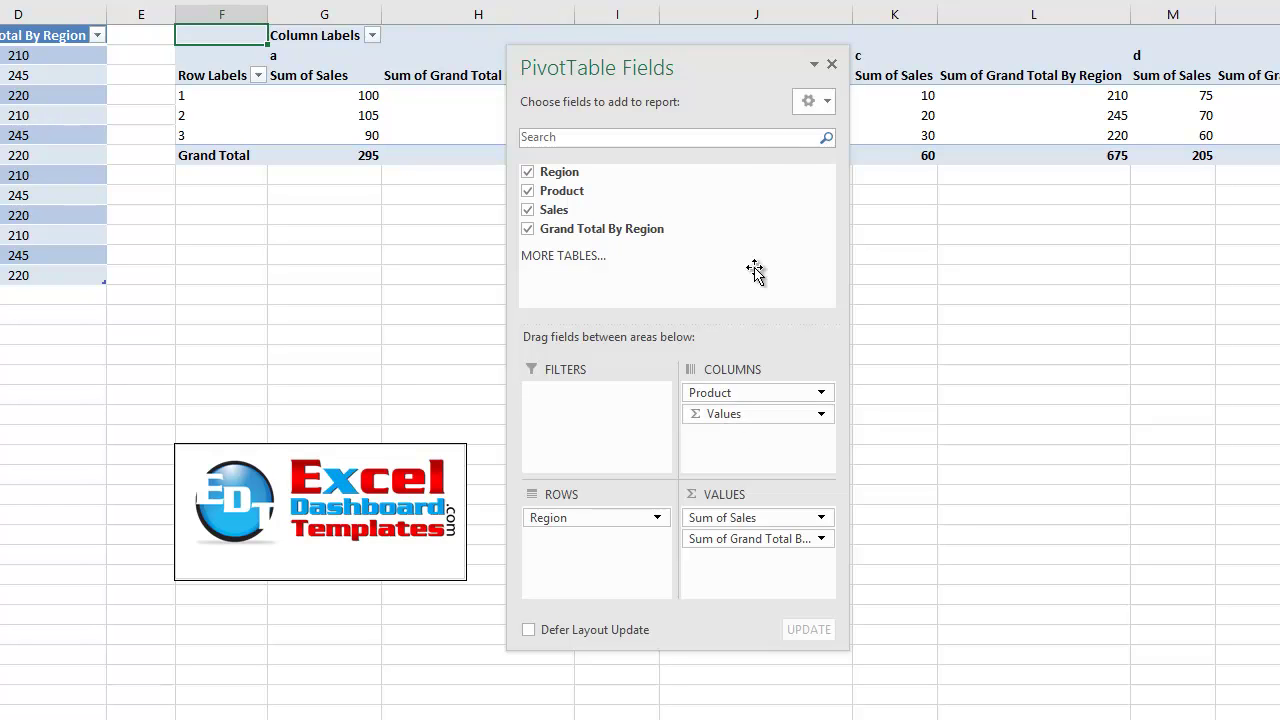
left_click(832, 68)
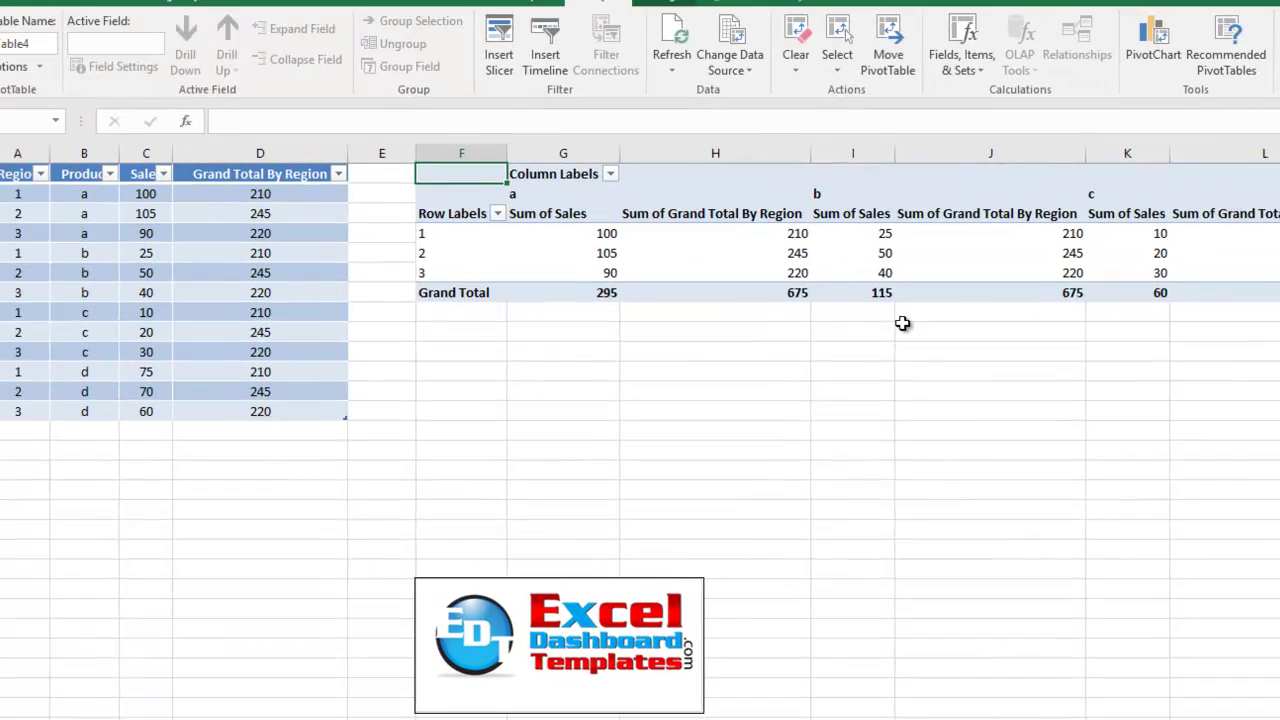
- Insert a 2-D stacked column chart from the PivotTable and place it, enlarged, directly below the PivotTable
left_click(430, 112)
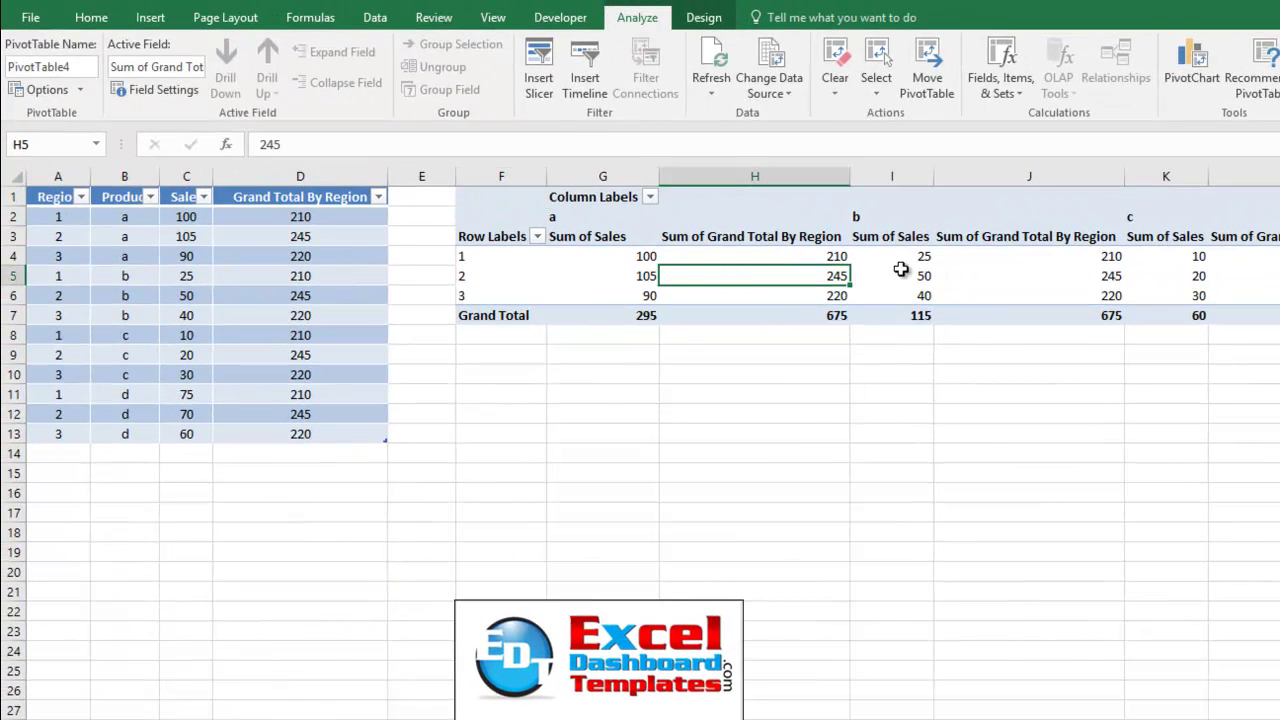
left_click(635, 257)
left_click(790, 260)
left_click(797, 291)
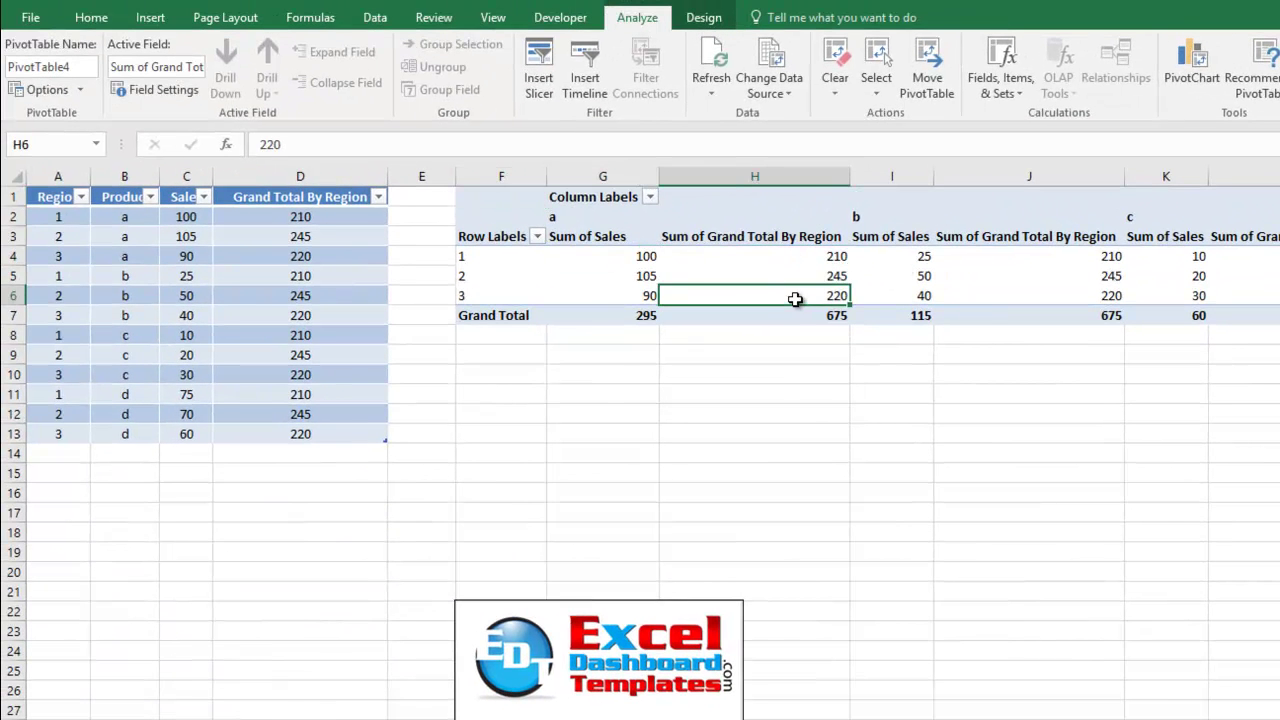
left_click(150, 18)
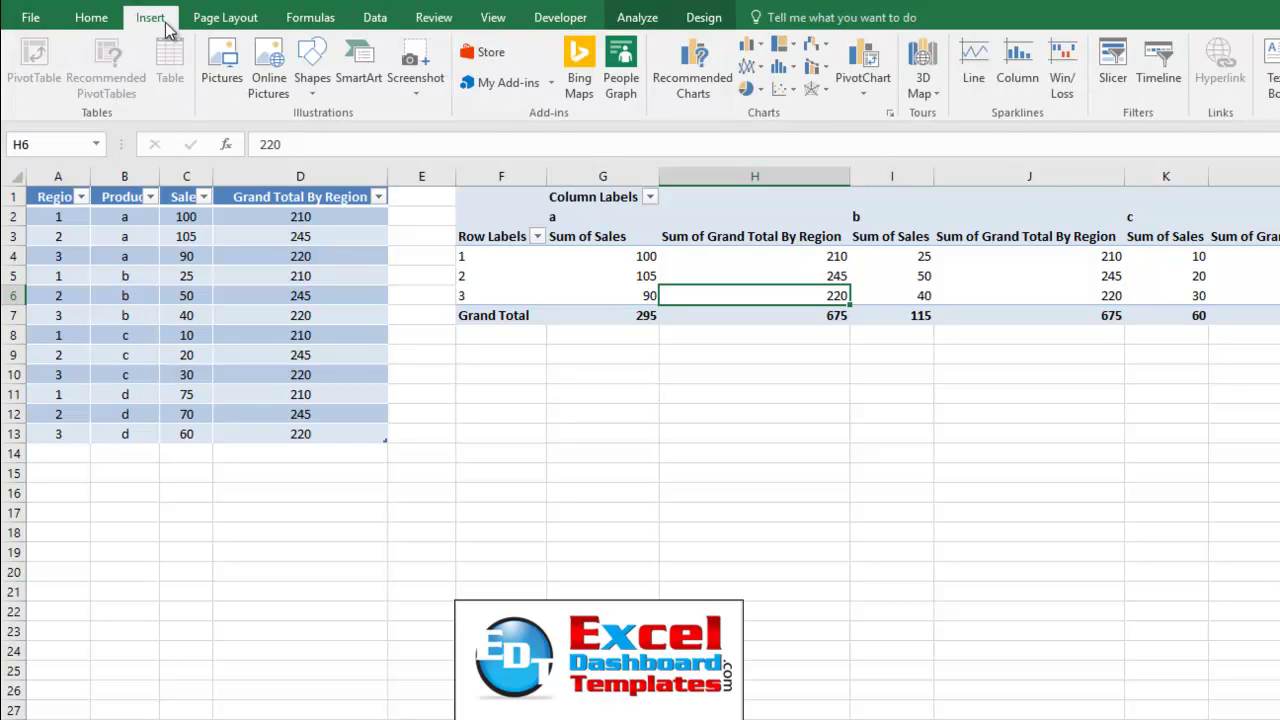
left_click(752, 46)
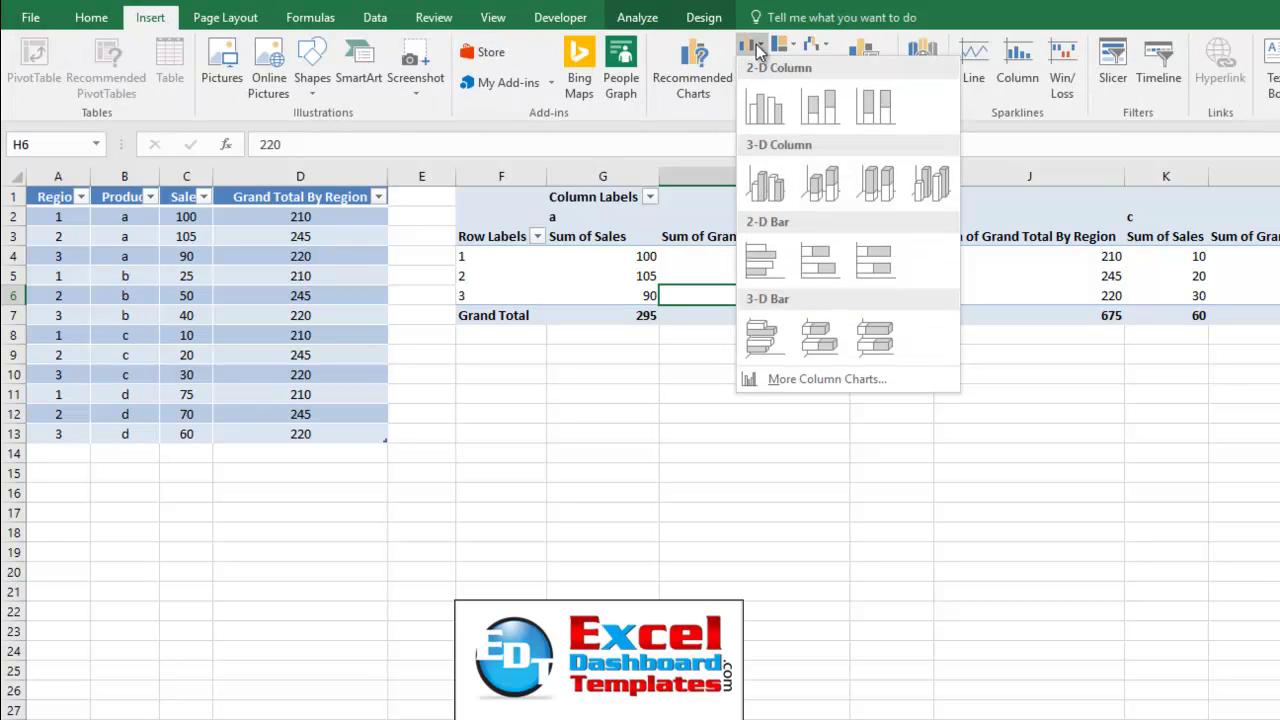
left_click(825, 118)
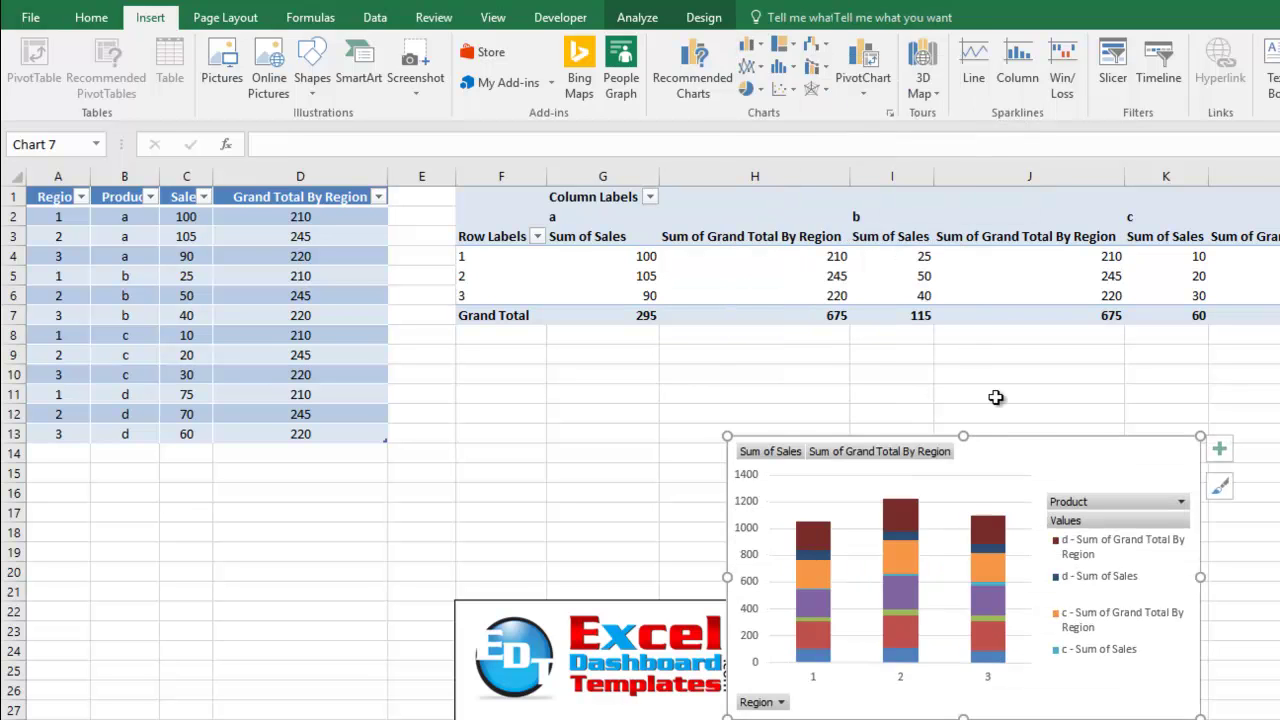
left_click_drag(966, 457, 1064, 347)
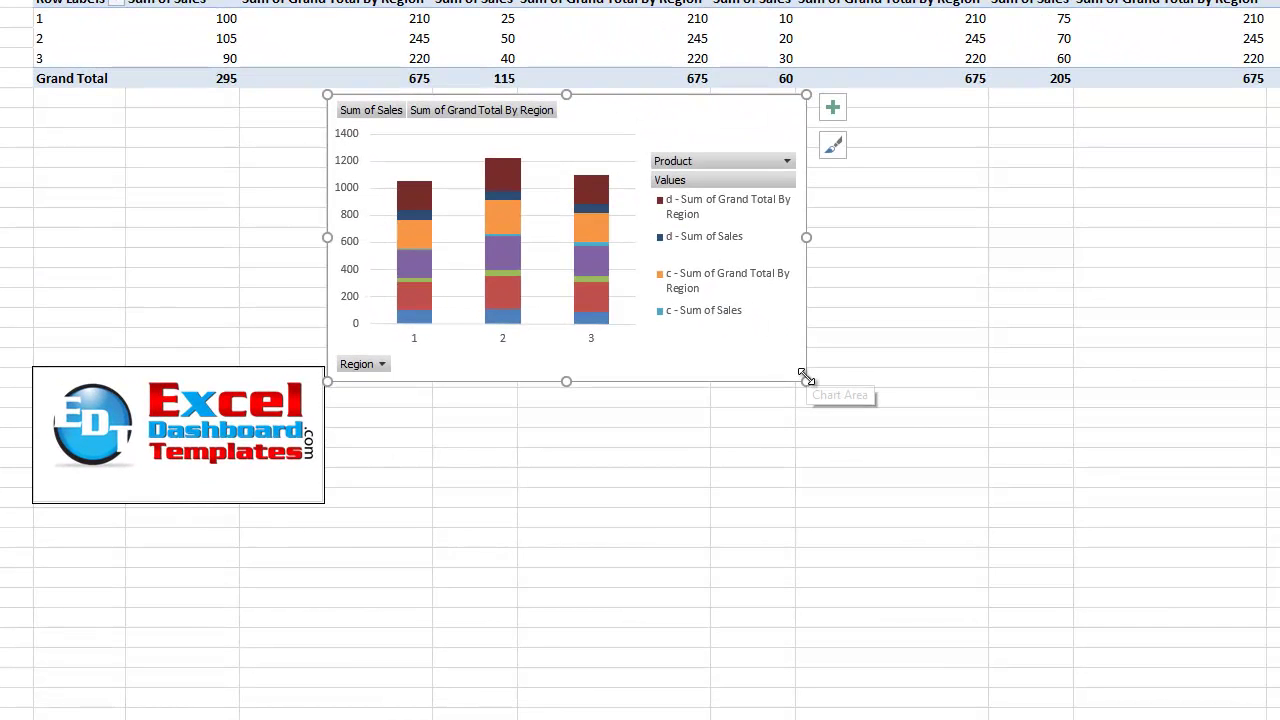
left_click_drag(806, 379, 962, 499)
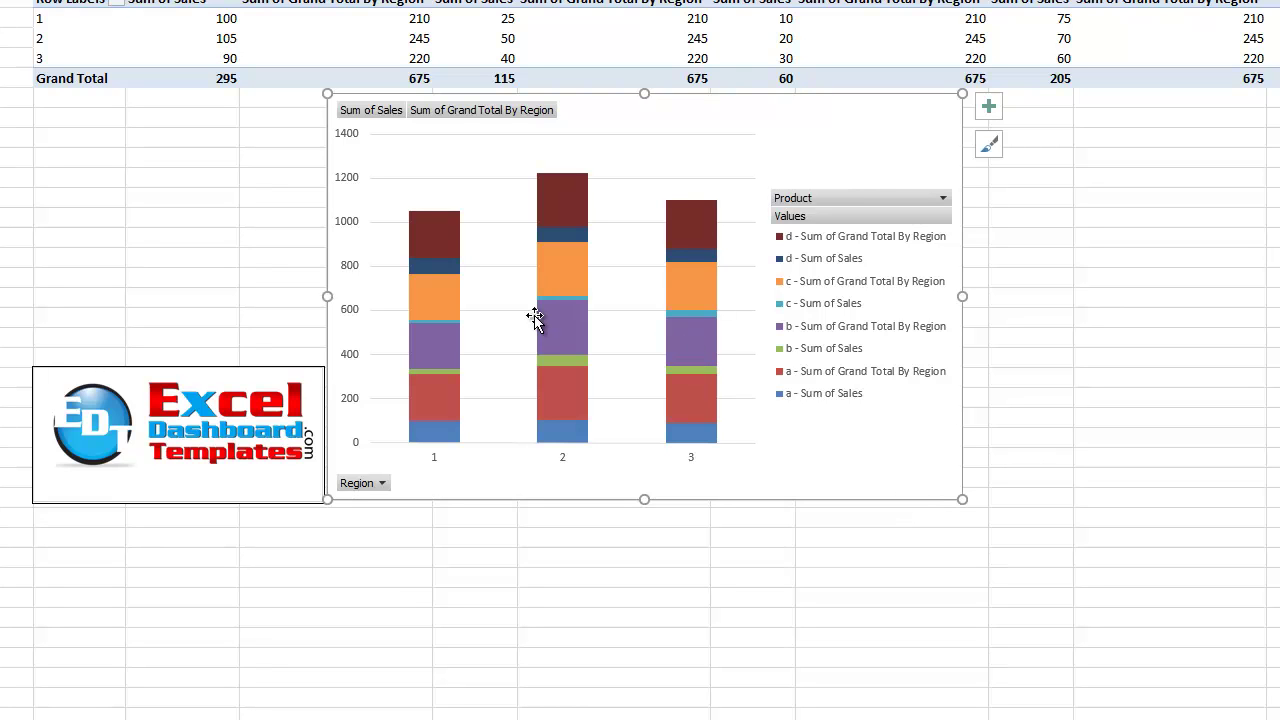
- Open the chart type settings from the d - Sum of Grand Total By Region series and enlarge the dialog to list every series
left_click(438, 350)
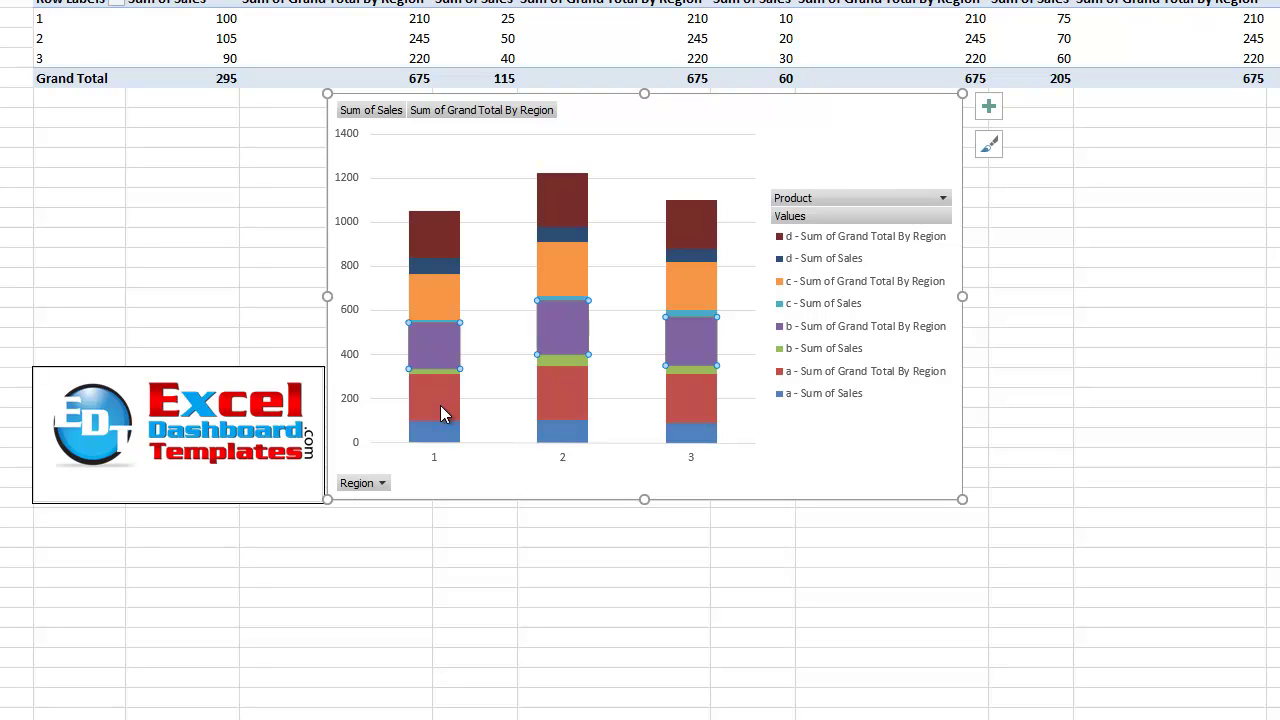
left_click(441, 410)
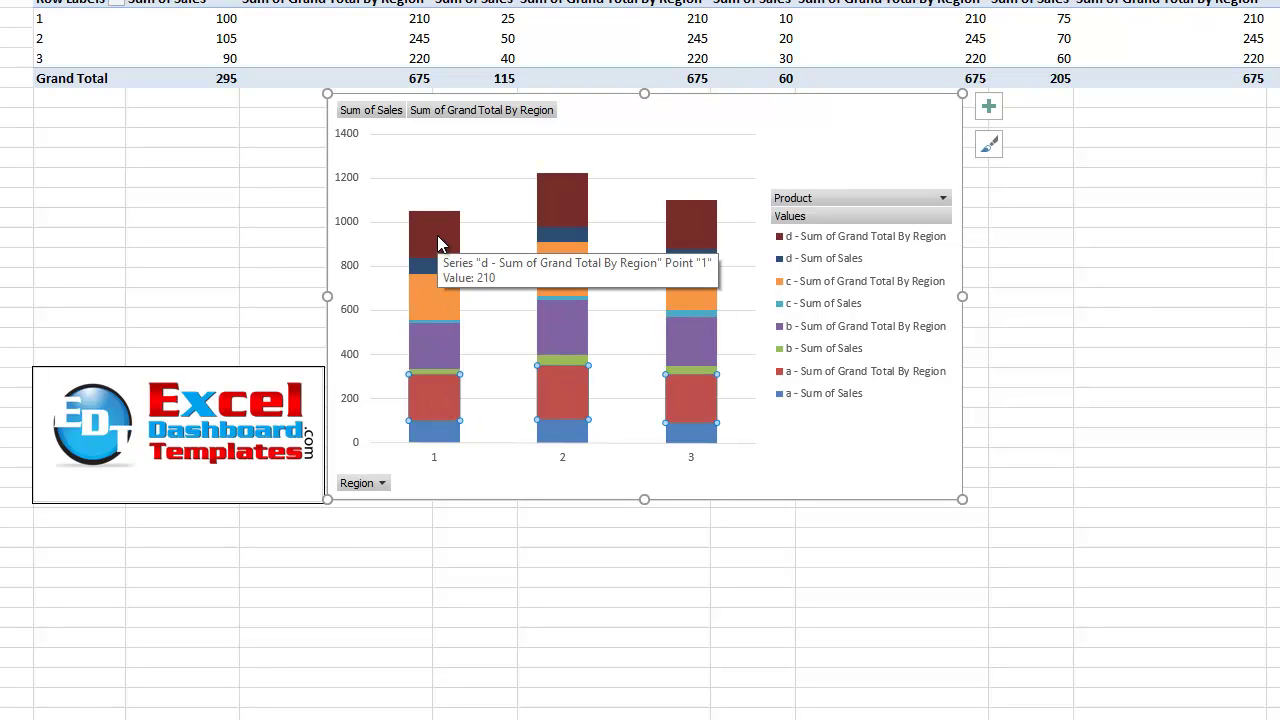
left_click(444, 298)
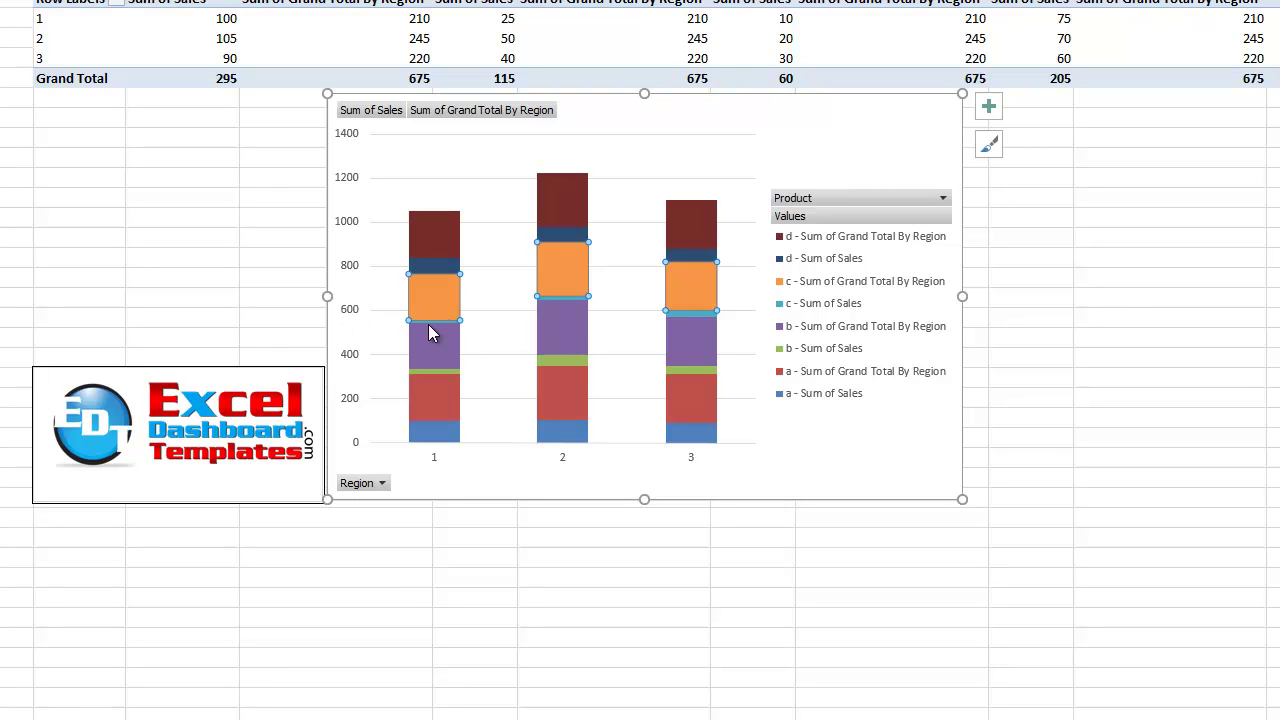
left_click(443, 250)
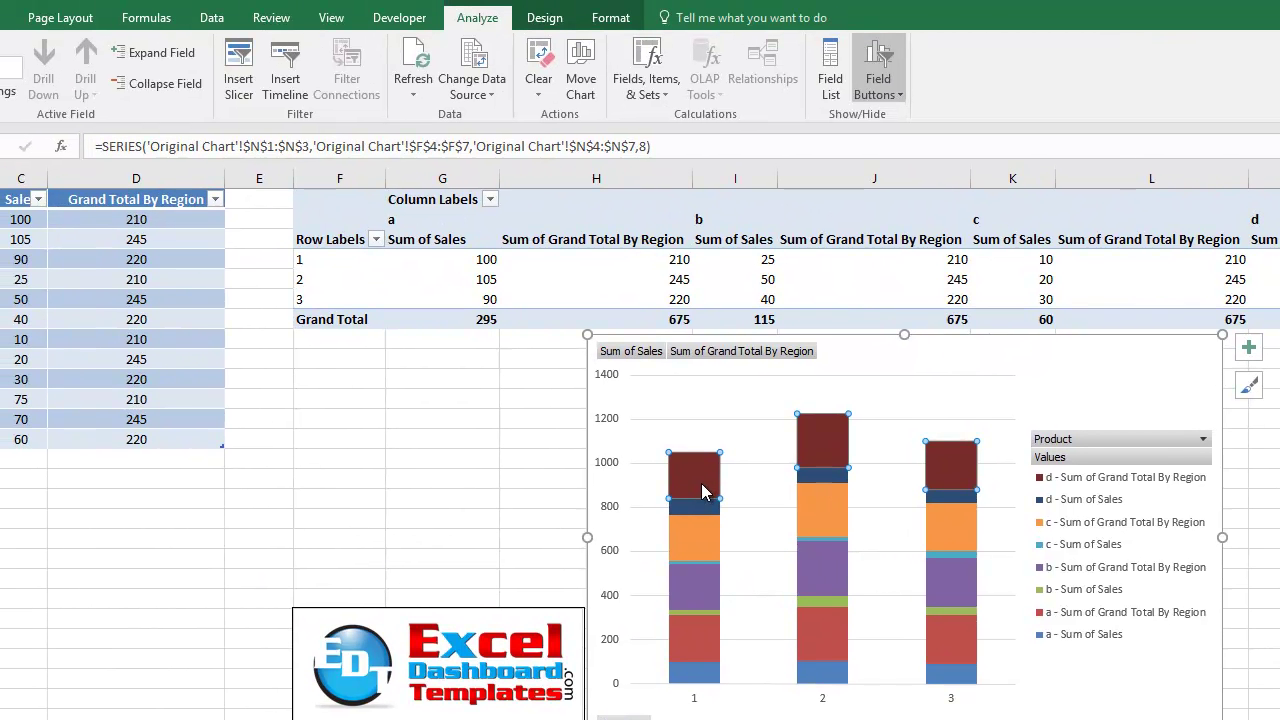
left_click(557, 20)
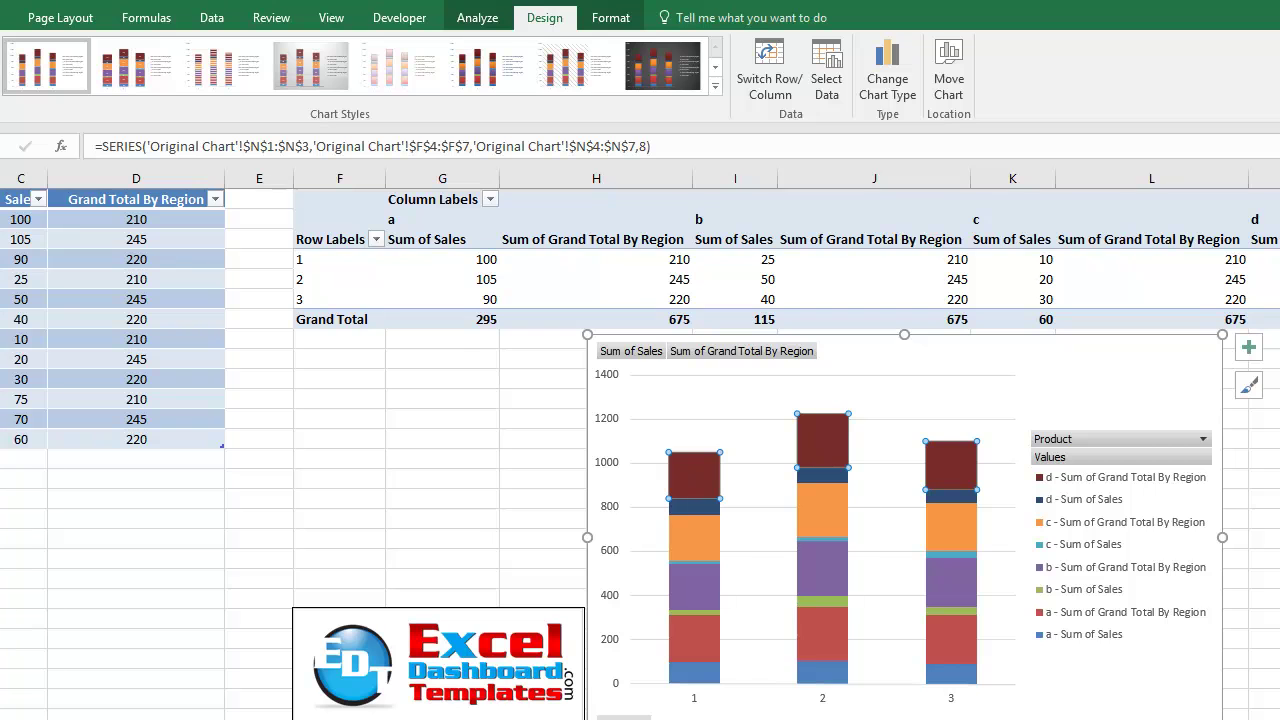
left_click(886, 70)
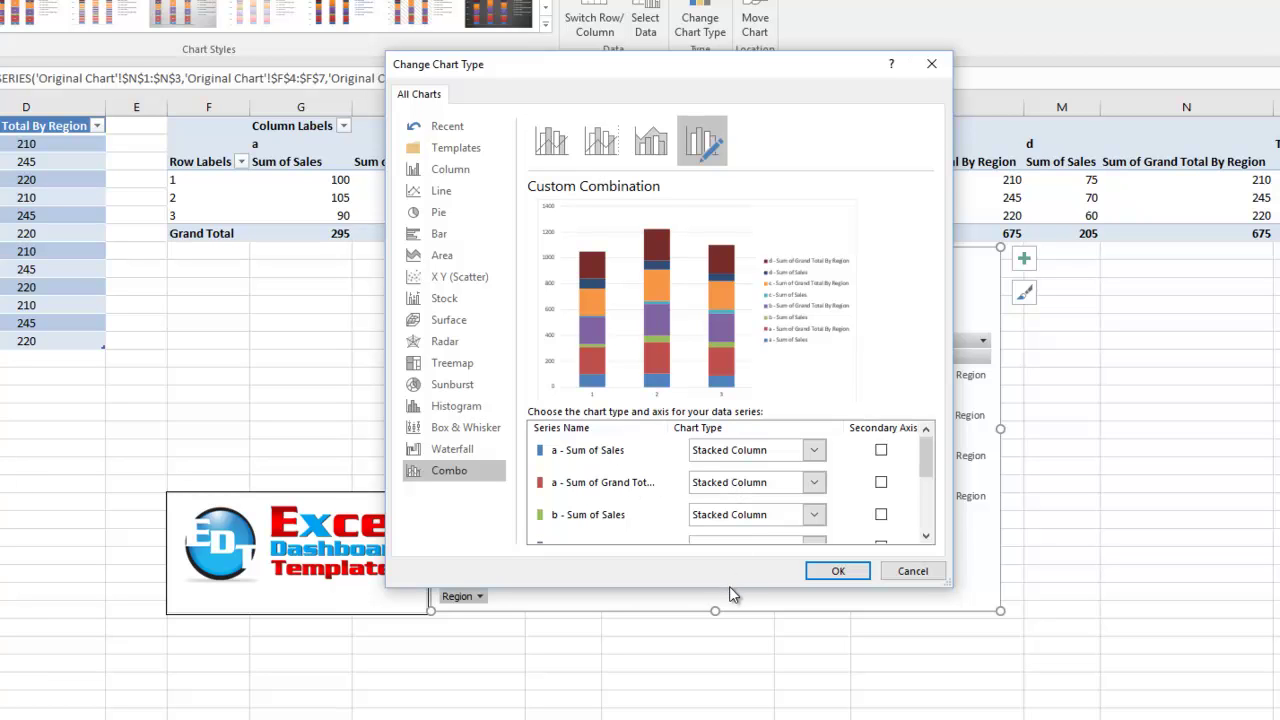
left_click_drag(729, 587, 737, 719)
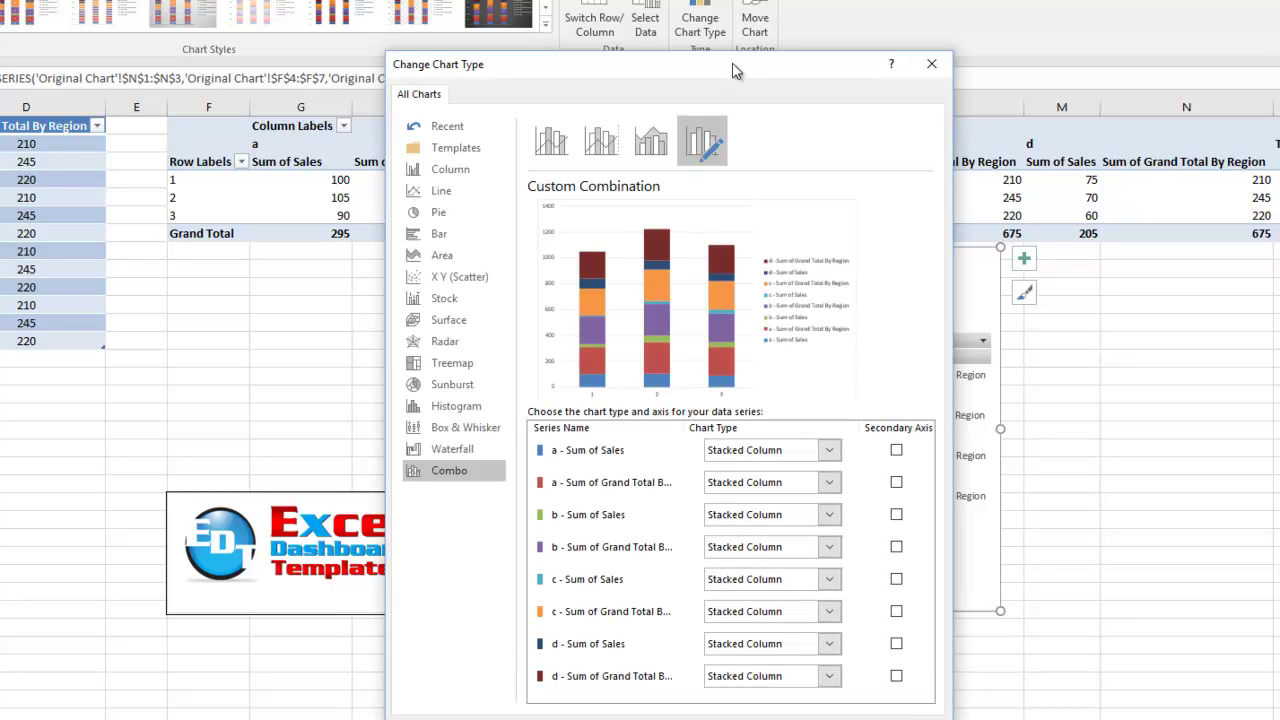
left_click_drag(737, 68, 754, 4)
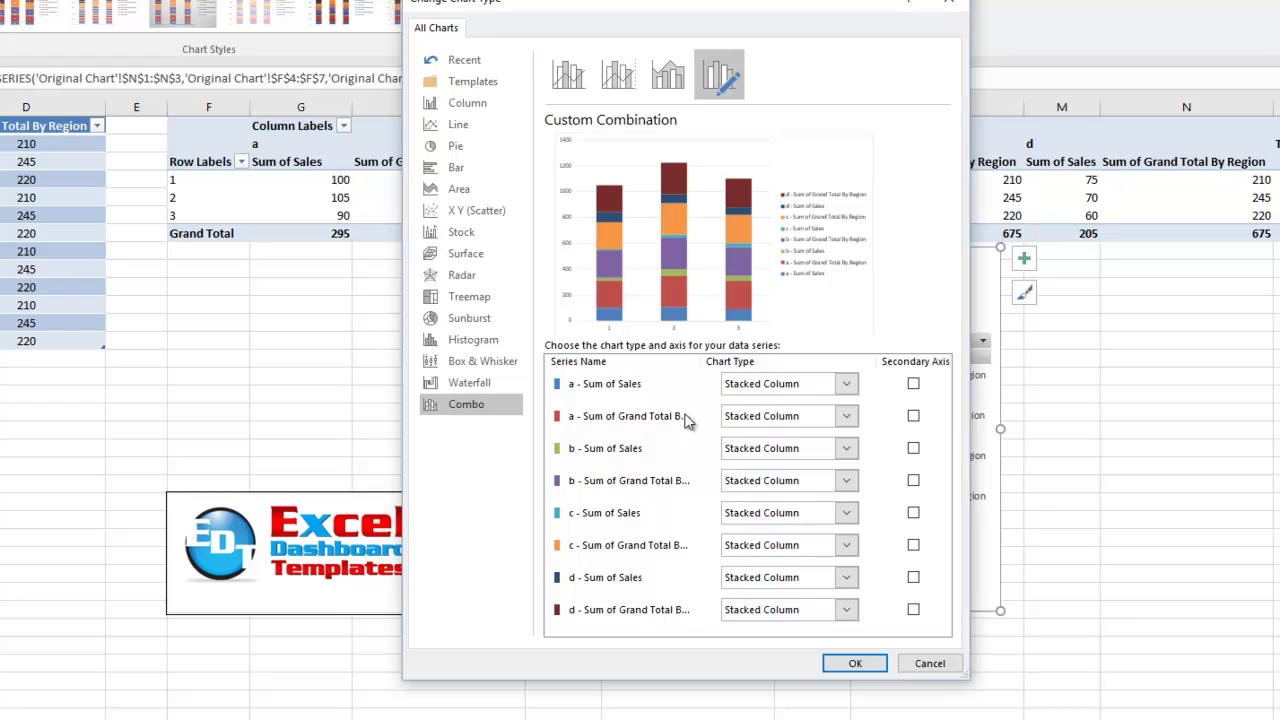
- Change the a, b, c and d Sum of Grand Total By Region series to the Line chart type and apply the combo chart
left_click(771, 416)
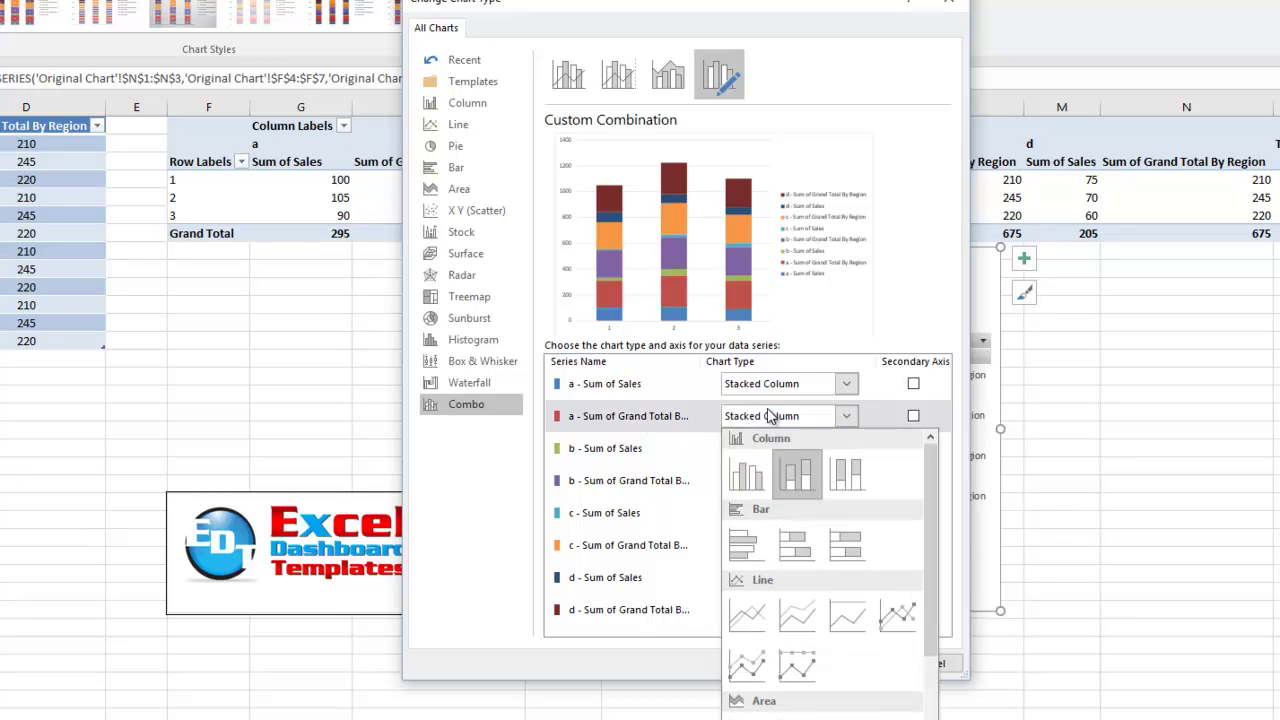
left_click(748, 618)
left_click(762, 483)
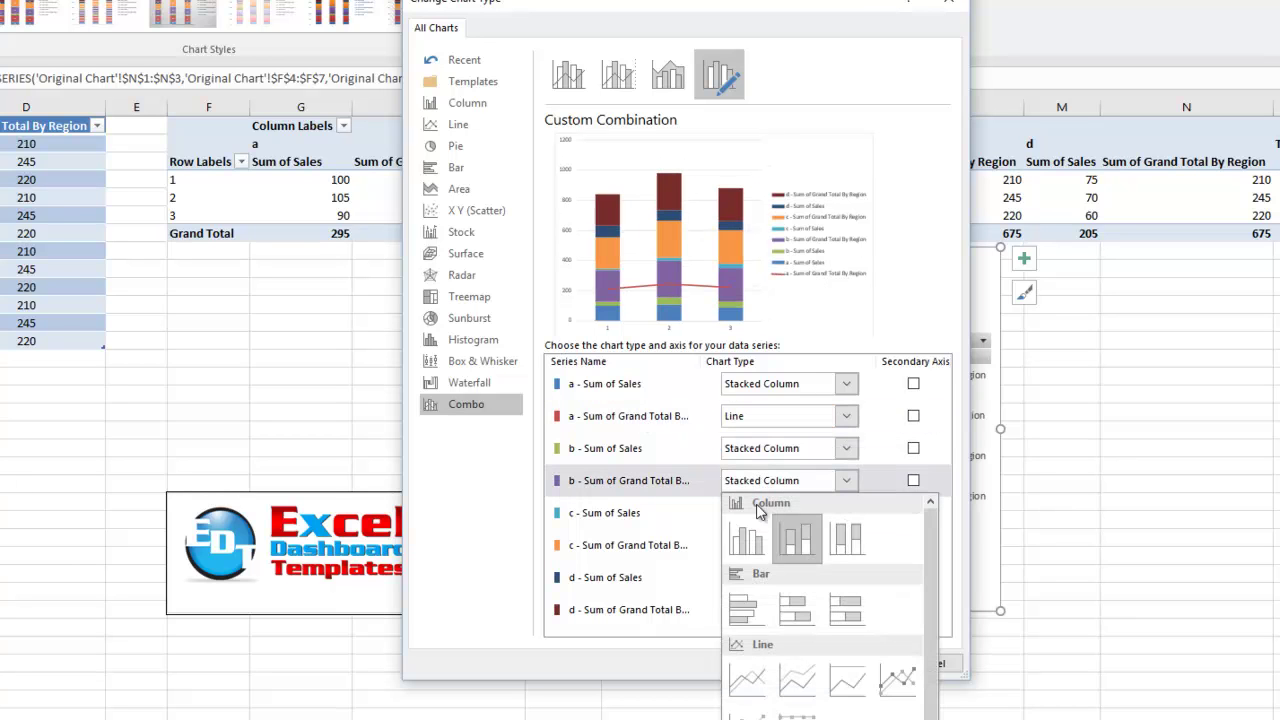
left_click(748, 682)
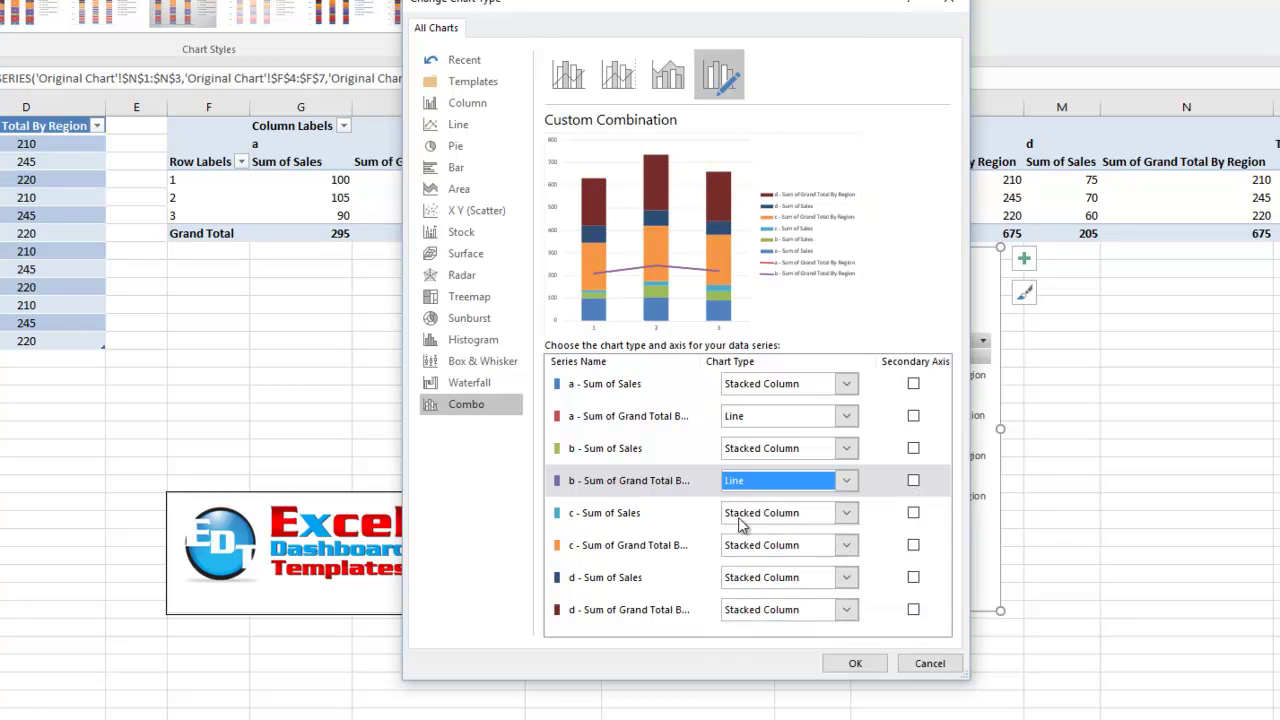
left_click(752, 548)
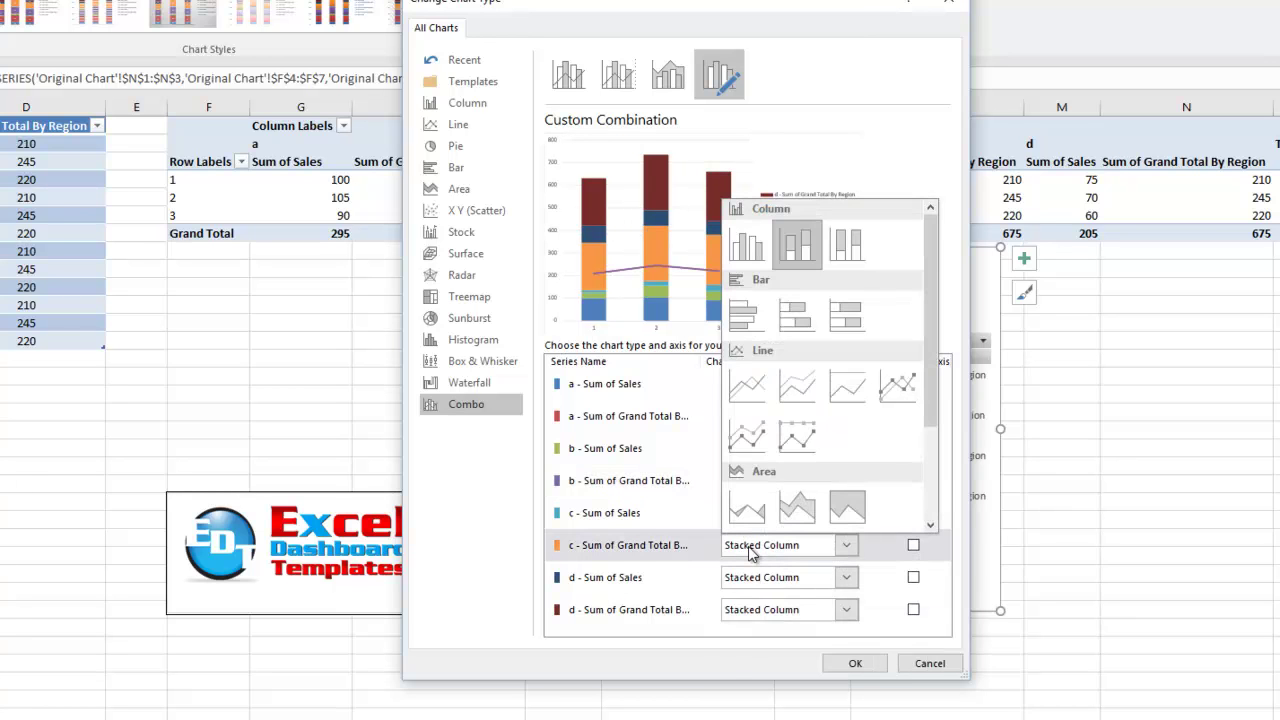
left_click(745, 386)
left_click(757, 612)
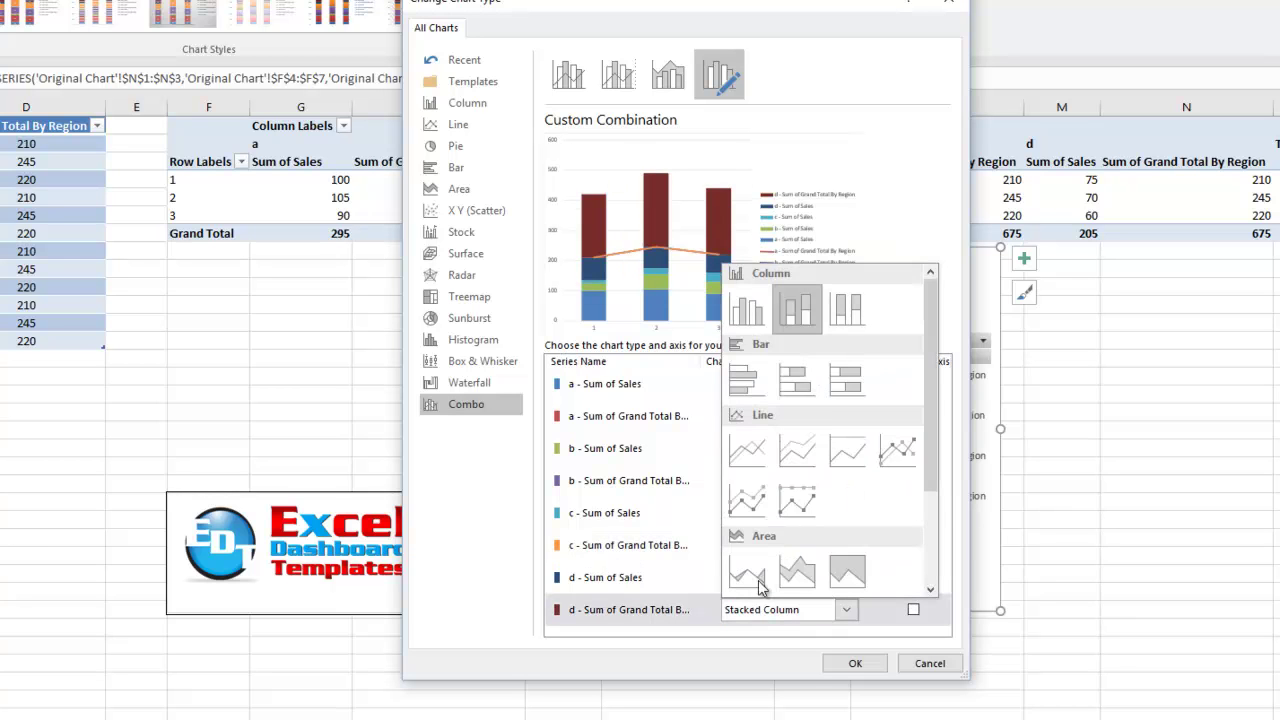
left_click(752, 452)
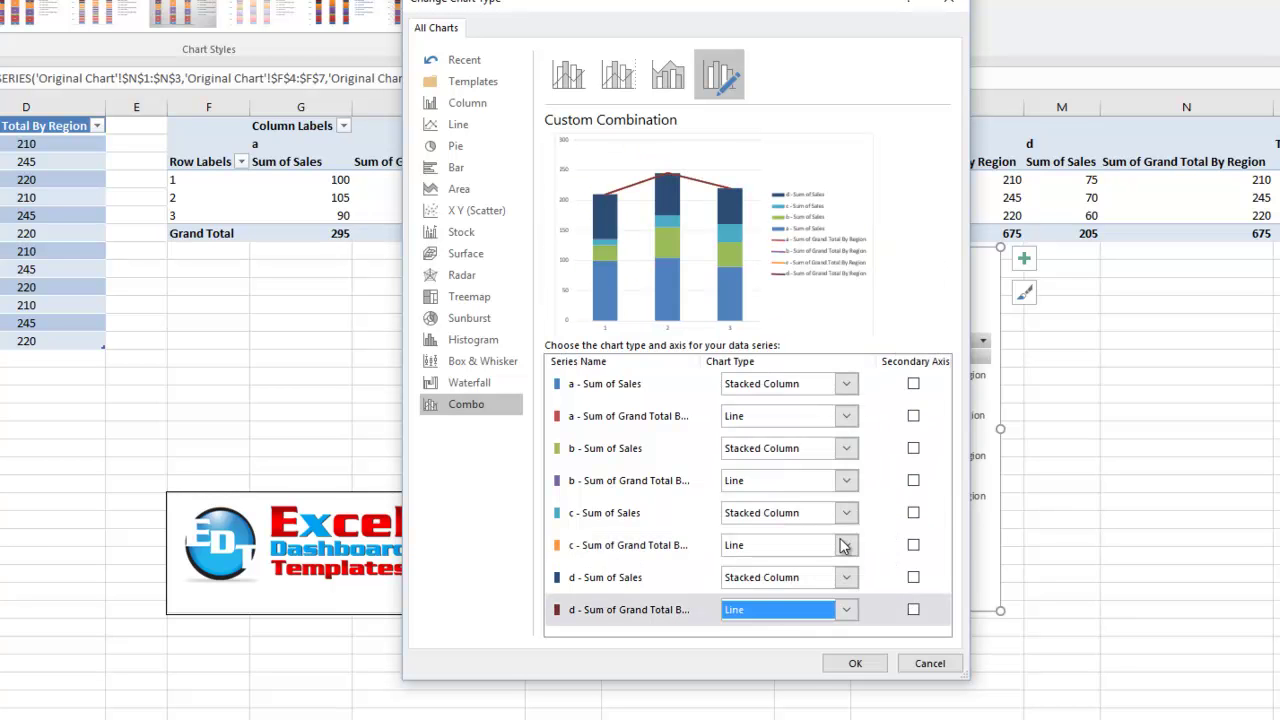
left_click(852, 663)
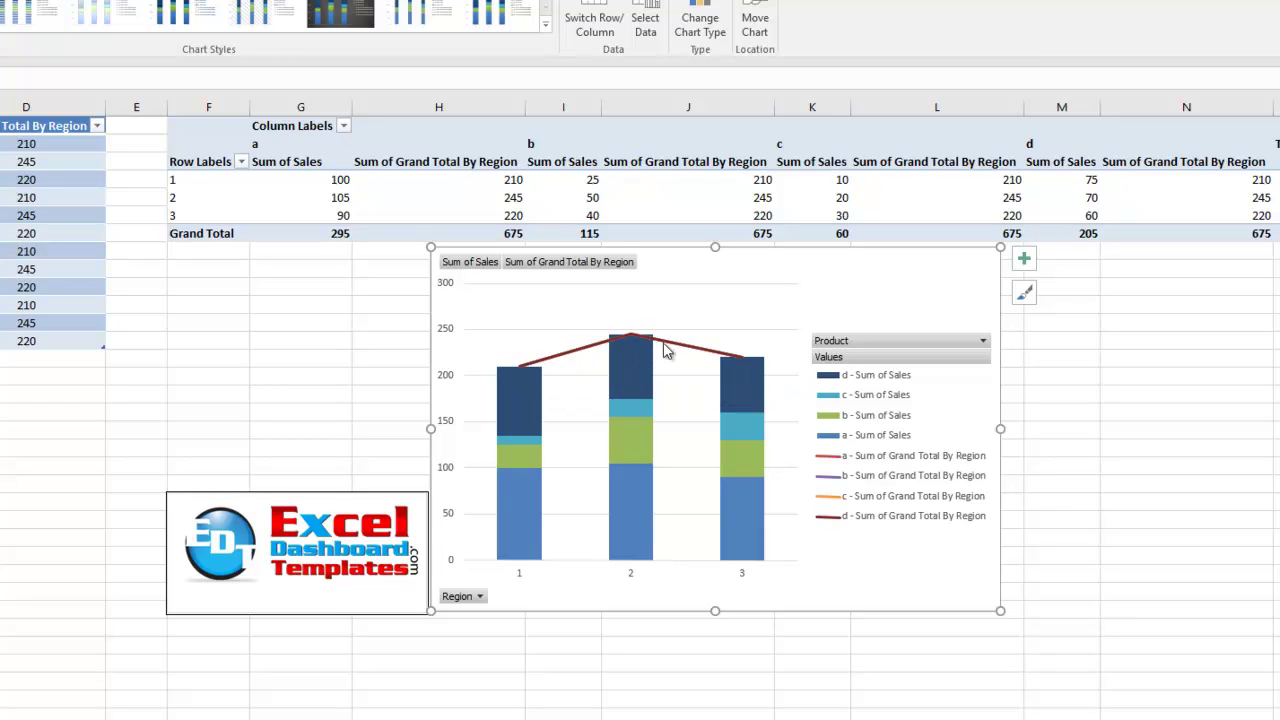
- Review the line formatting options of the d - Sum of Grand Total By Region series and close them
double_click(580, 358)
left_click(478, 302)
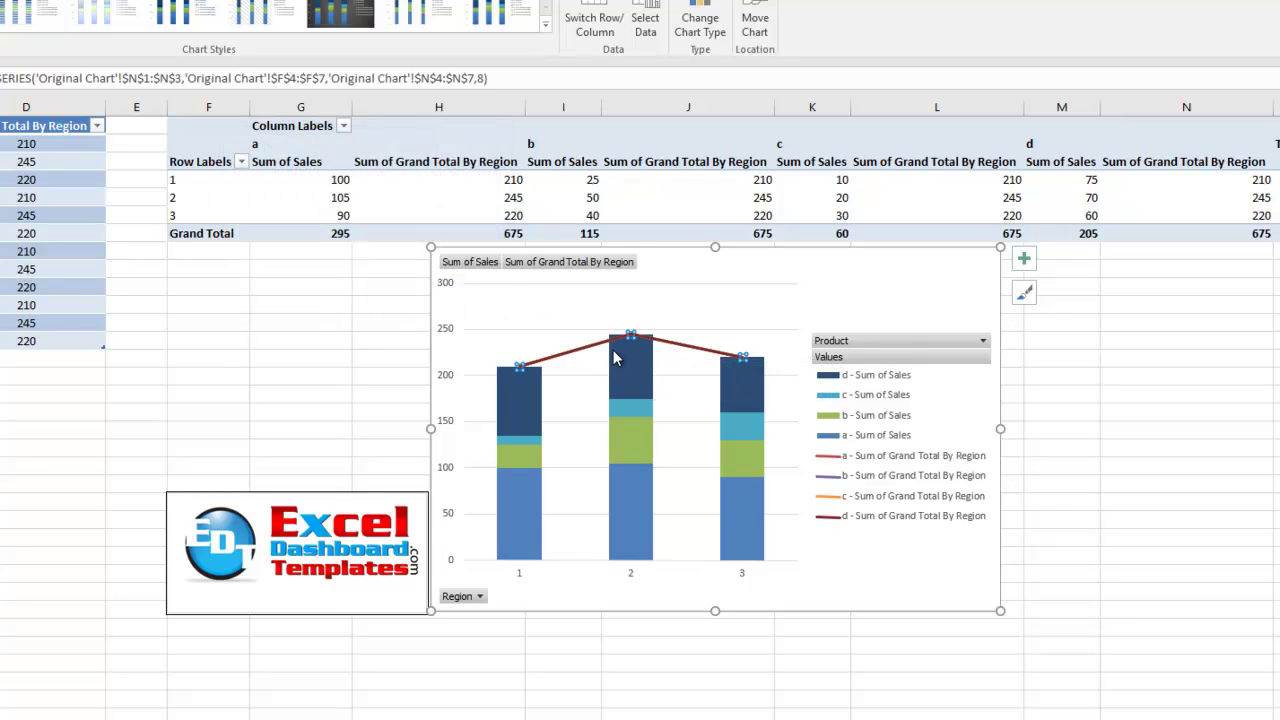
right_click(593, 352)
left_click(670, 554)
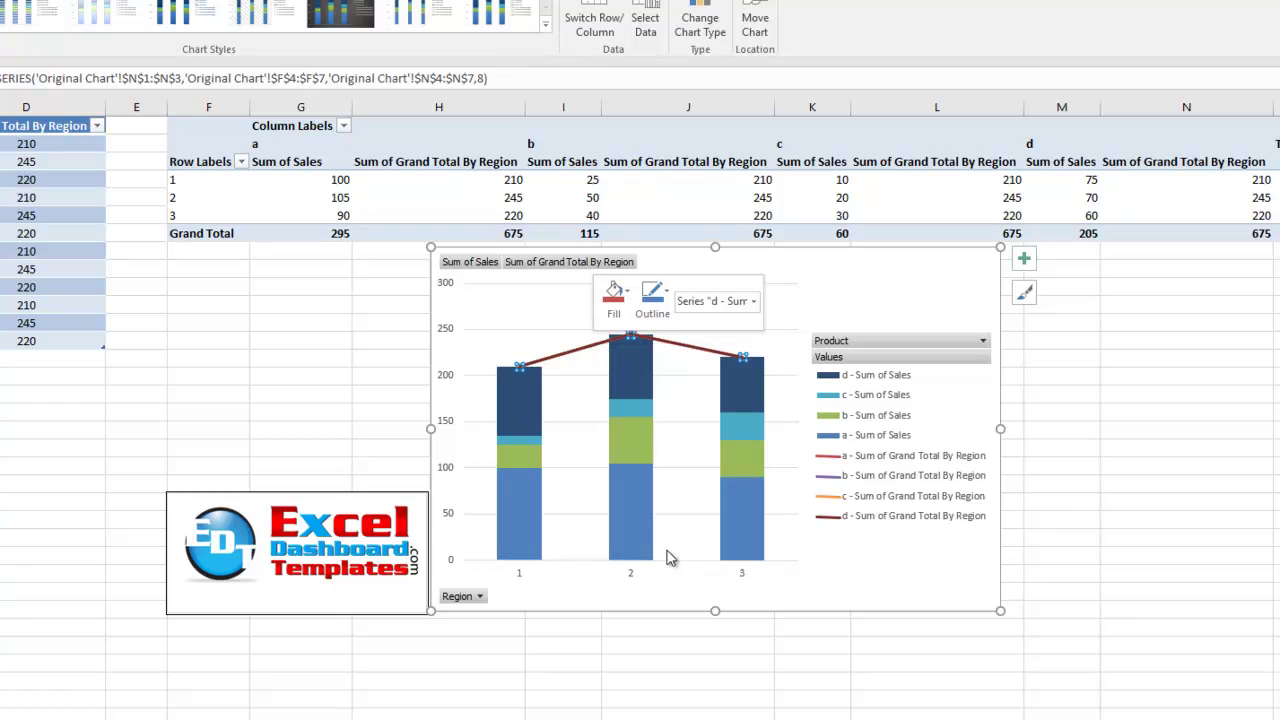
left_click(498, 241)
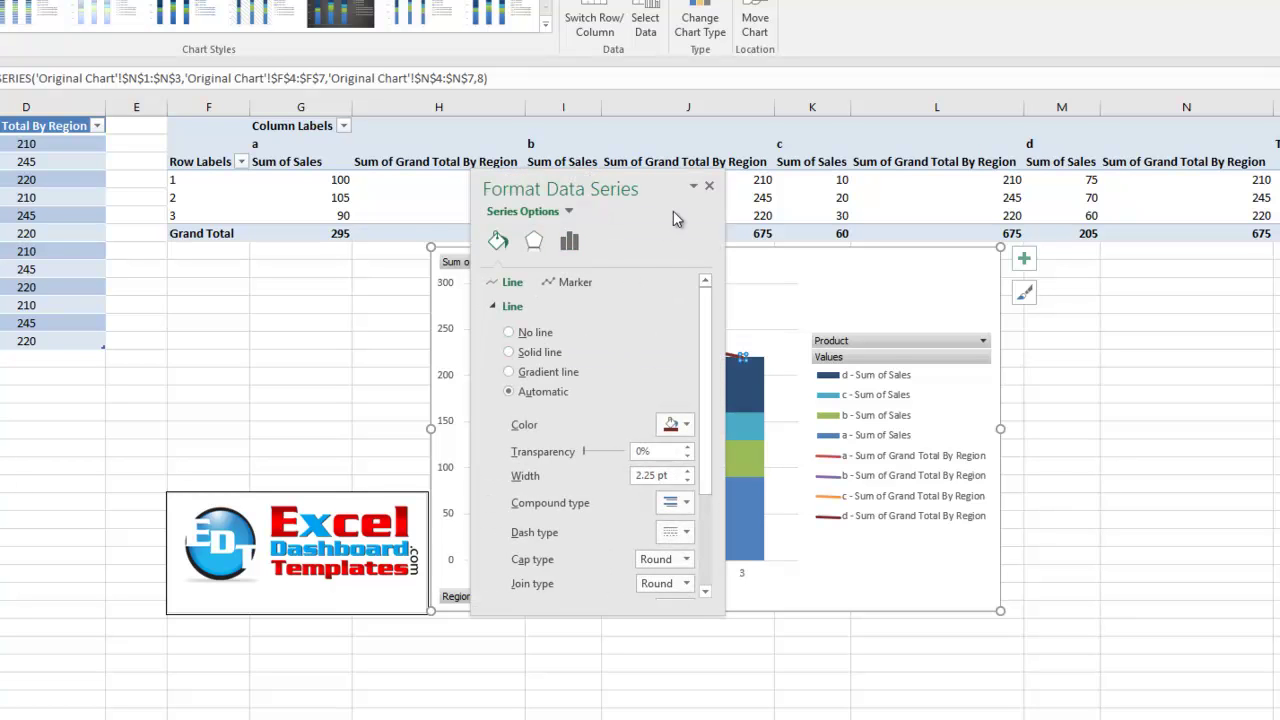
left_click(709, 188)
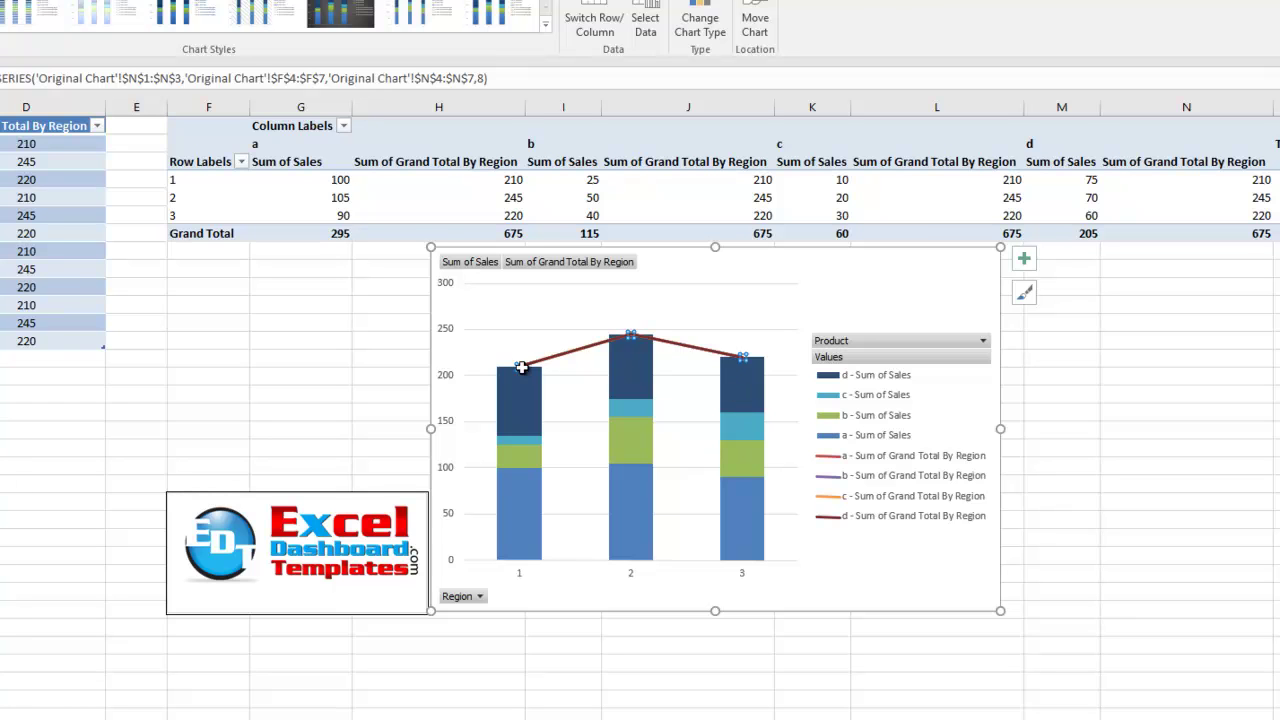
- Hide all field buttons on the PivotChart
left_click(848, 545)
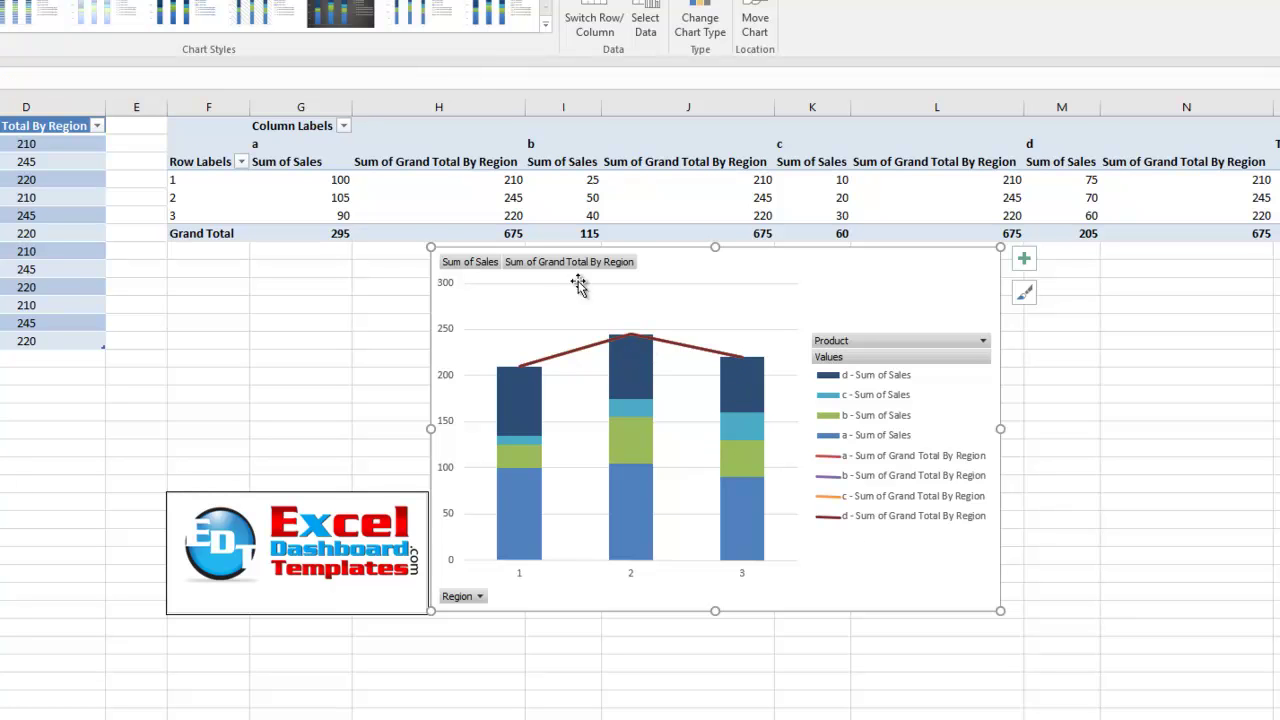
right_click(547, 263)
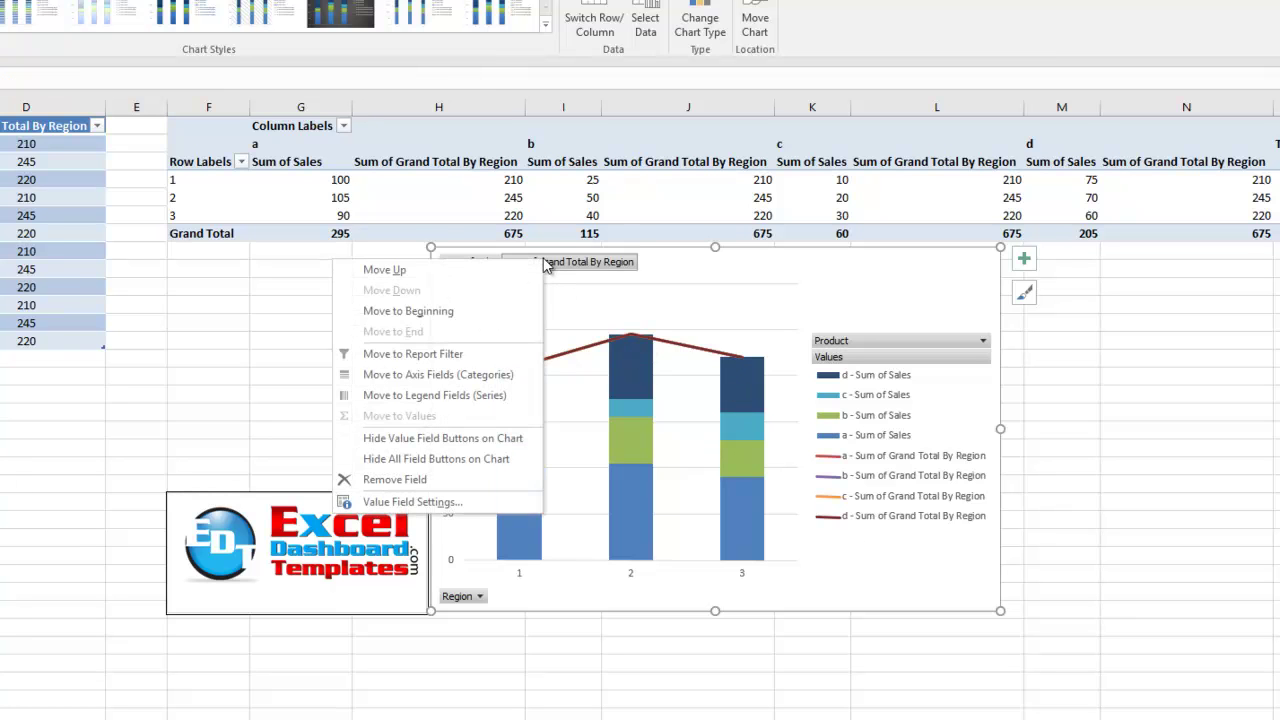
left_click(426, 466)
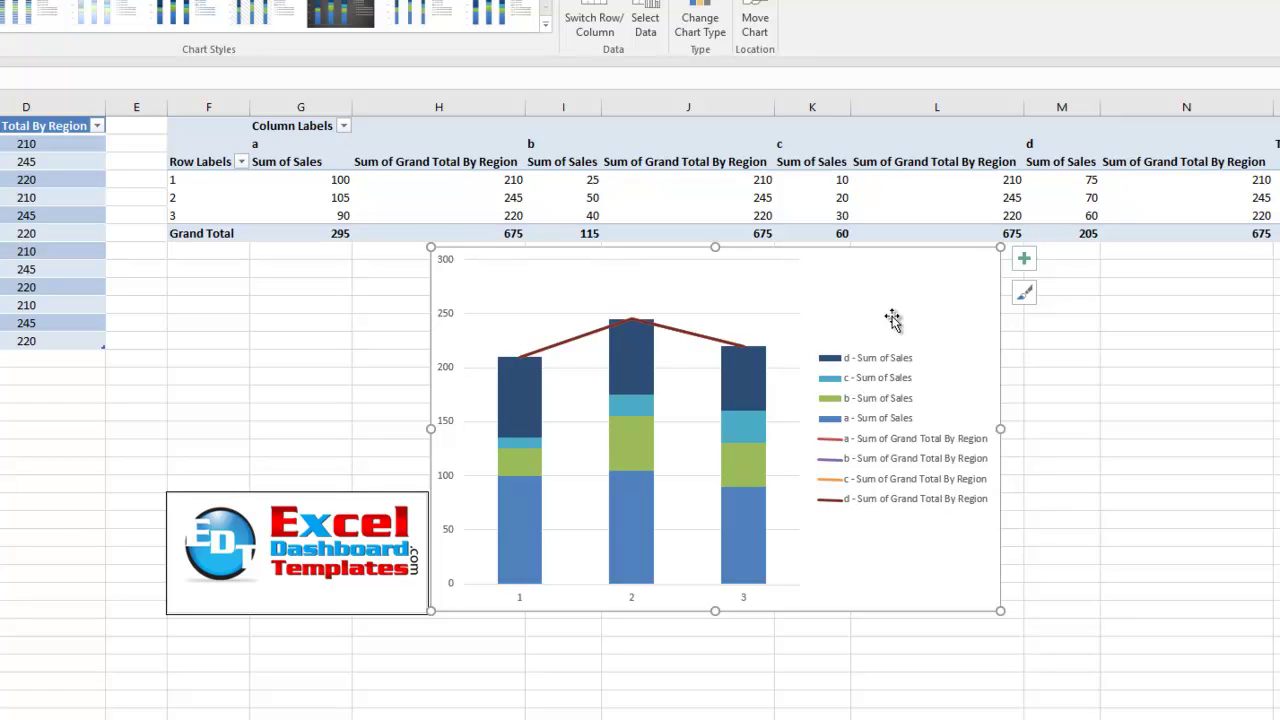
- Delete the four Sum of Grand Total By Region entries from the chart legend, keeping the Sum of Sales entries
left_click(884, 428)
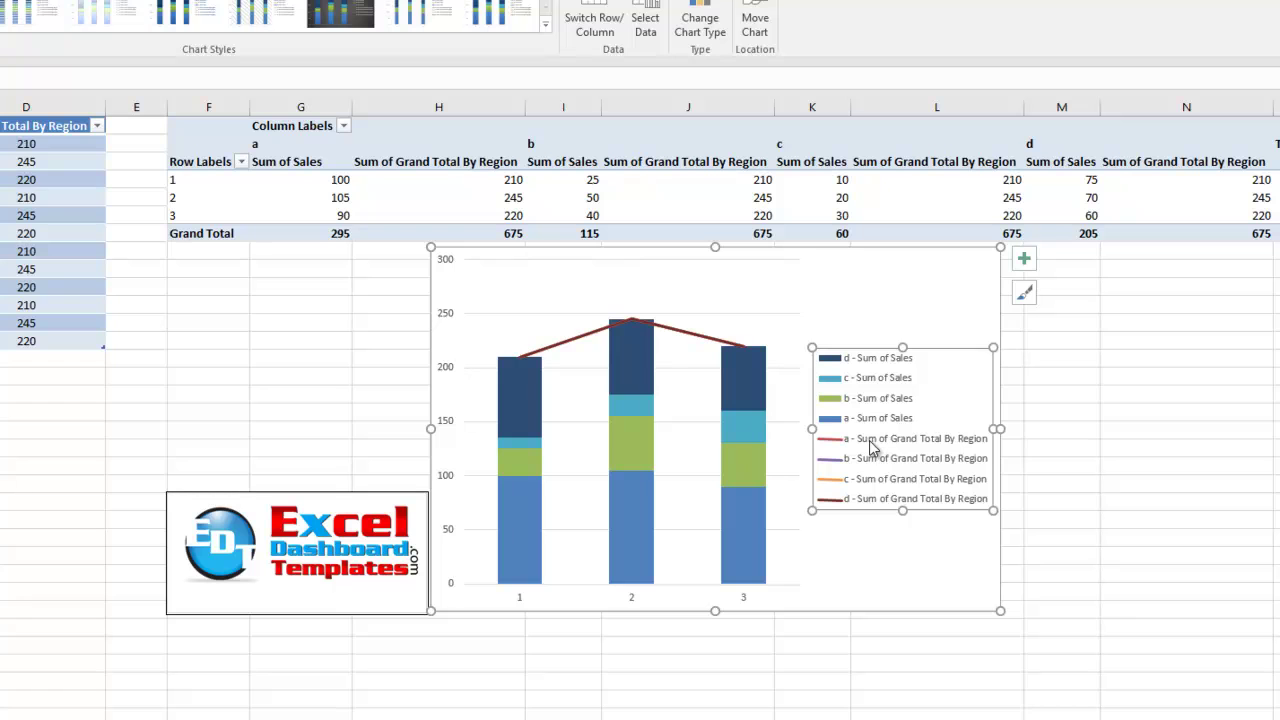
left_click(872, 446)
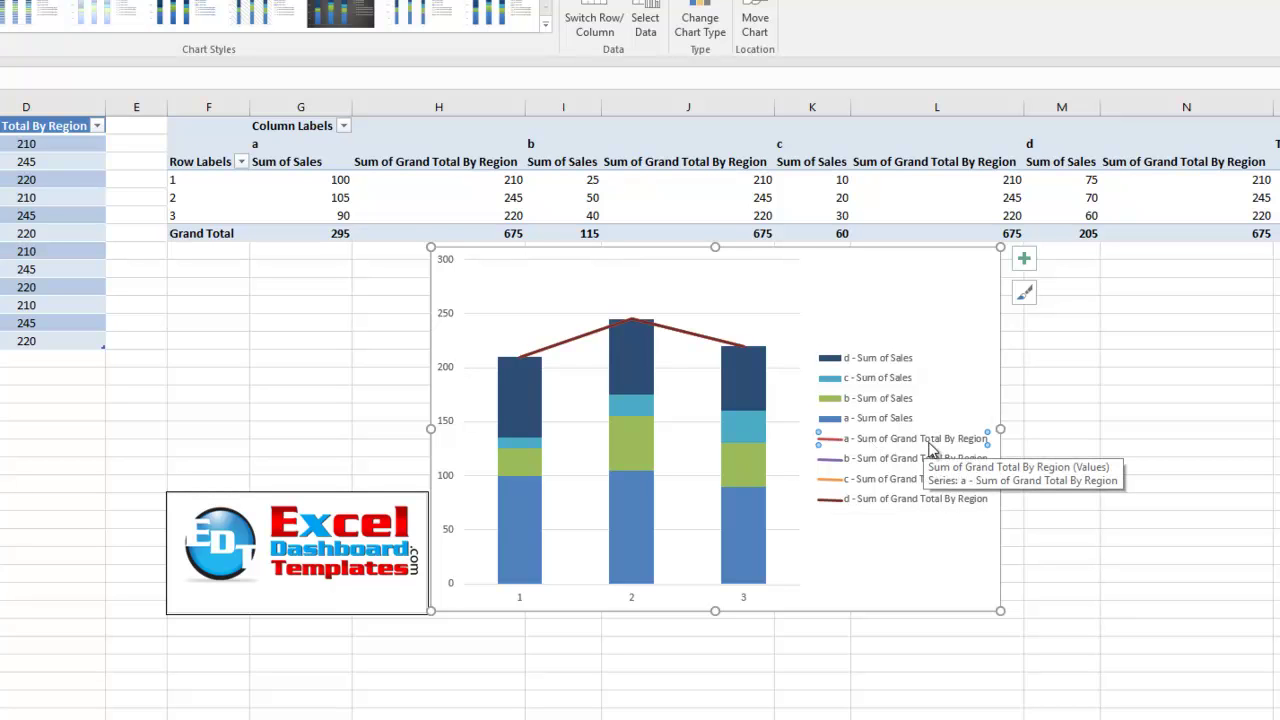
key("Delete")
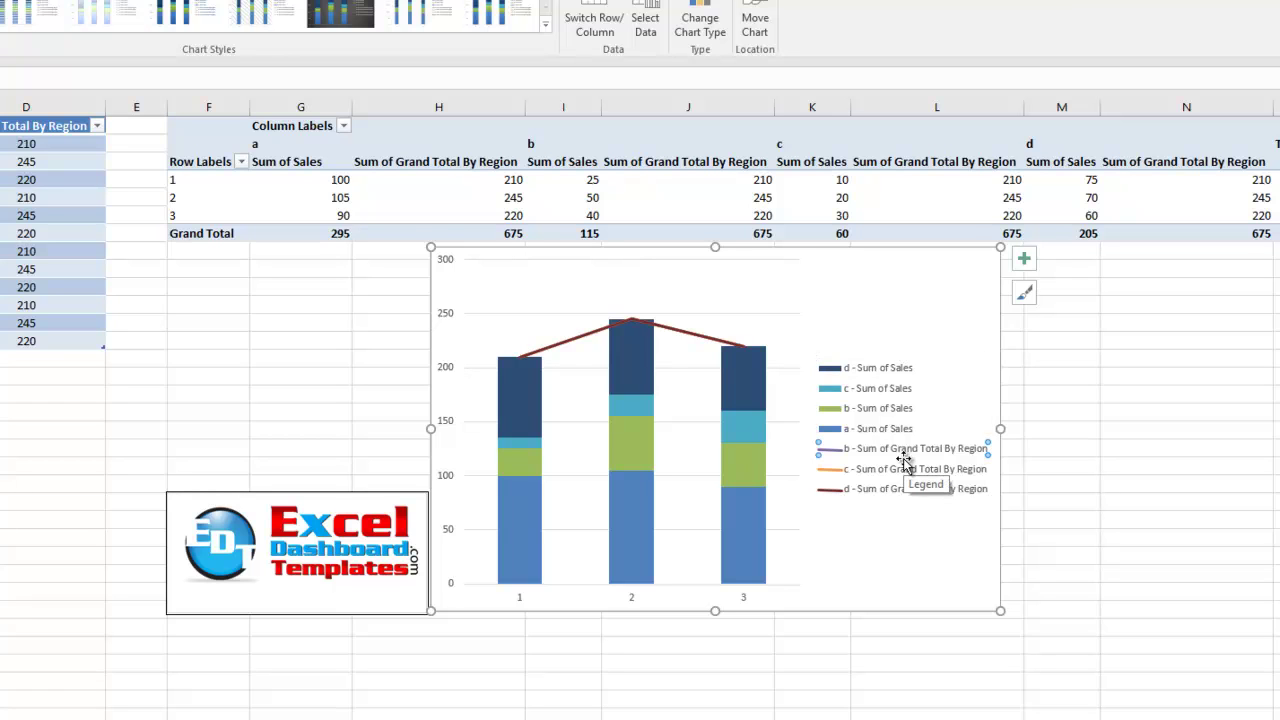
key("Delete")
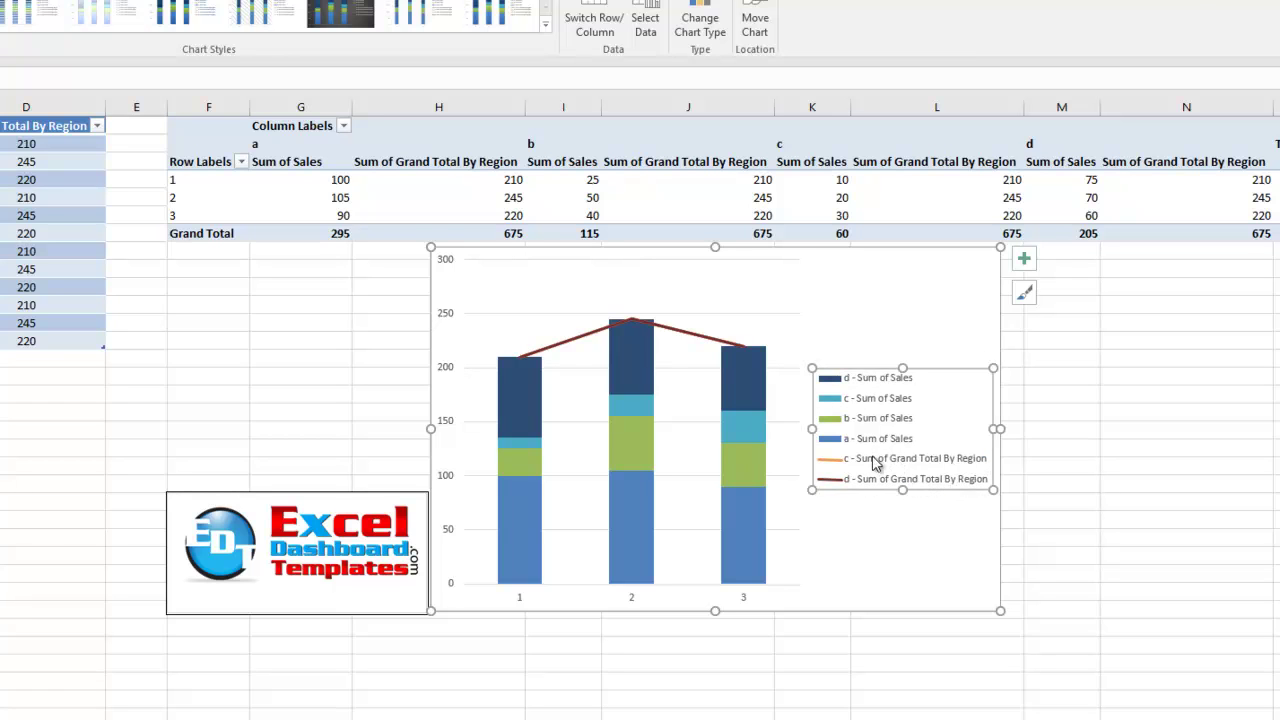
key("Delete")
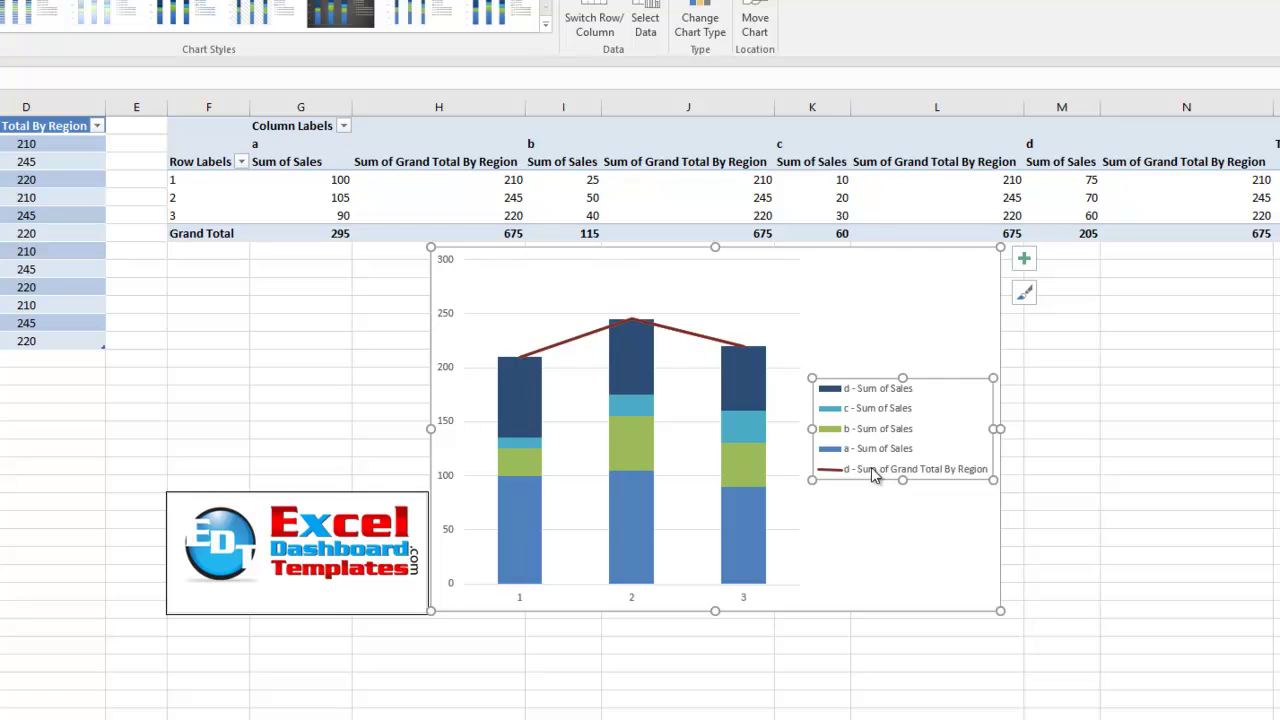
key("Delete")
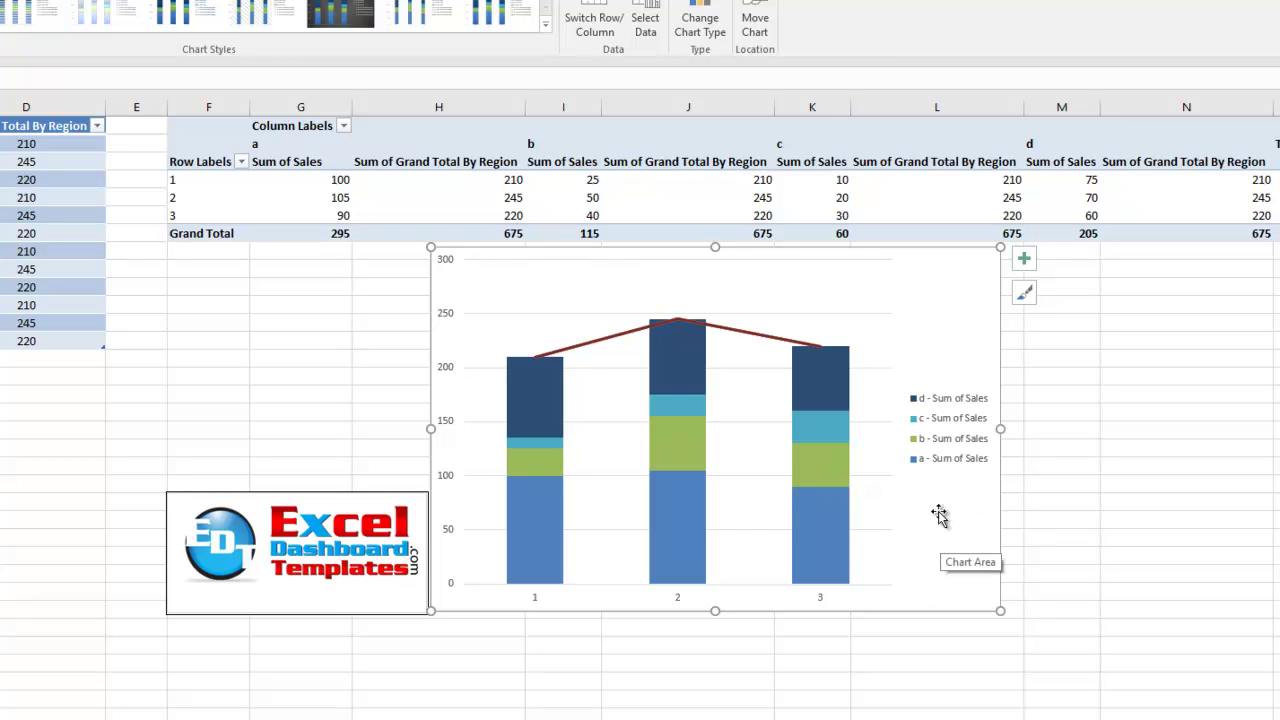
- Move the PivotChart slightly to the right, away from the logo picture beside it
left_click(56, 176)
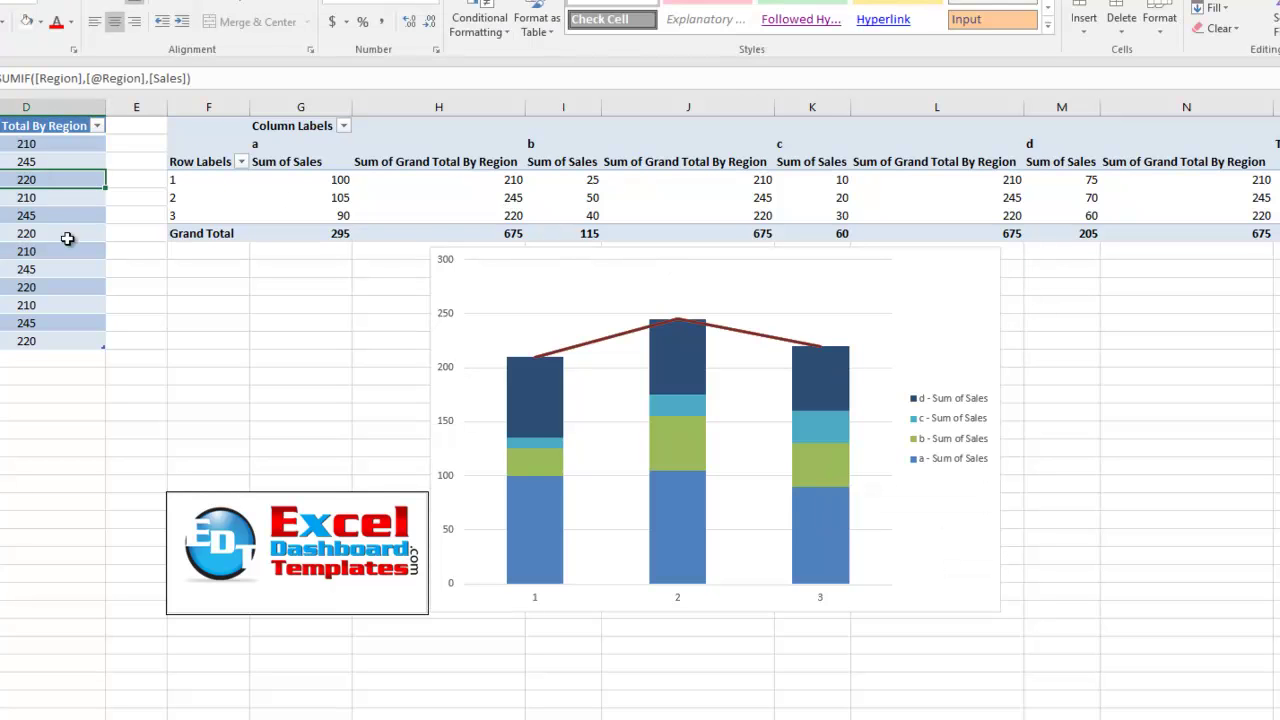
left_click(297, 198)
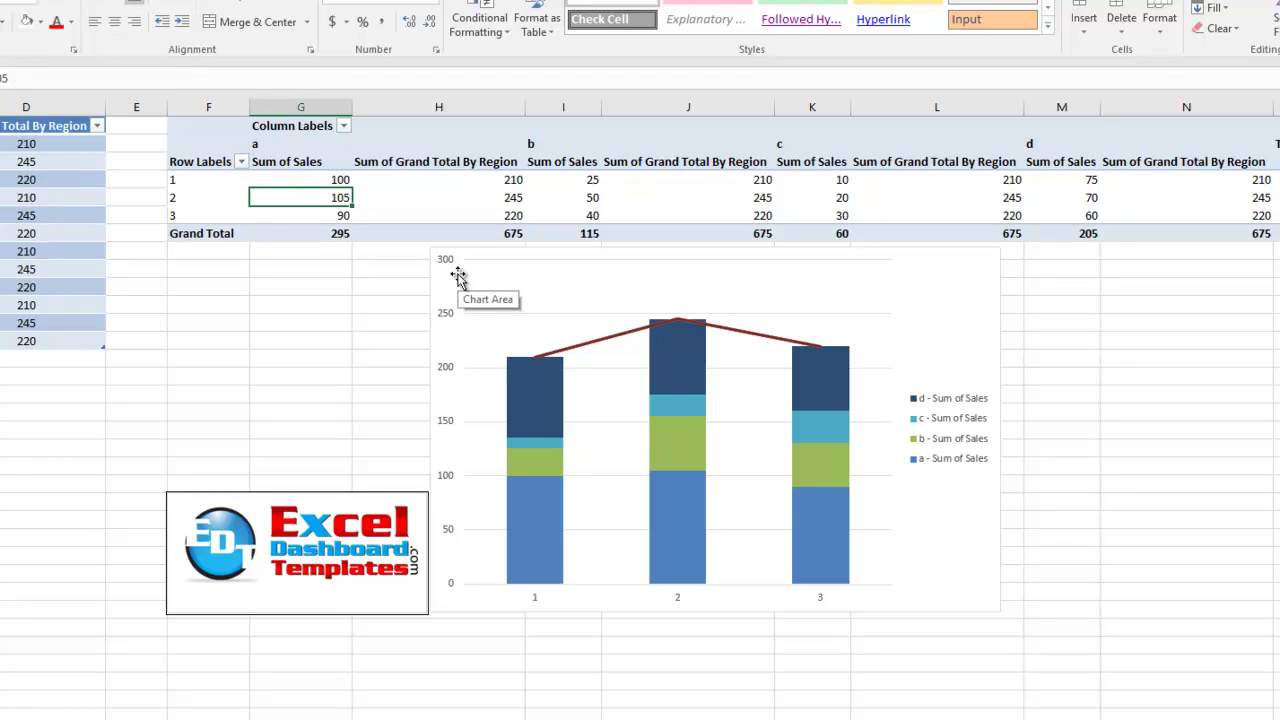
left_click(930, 328)
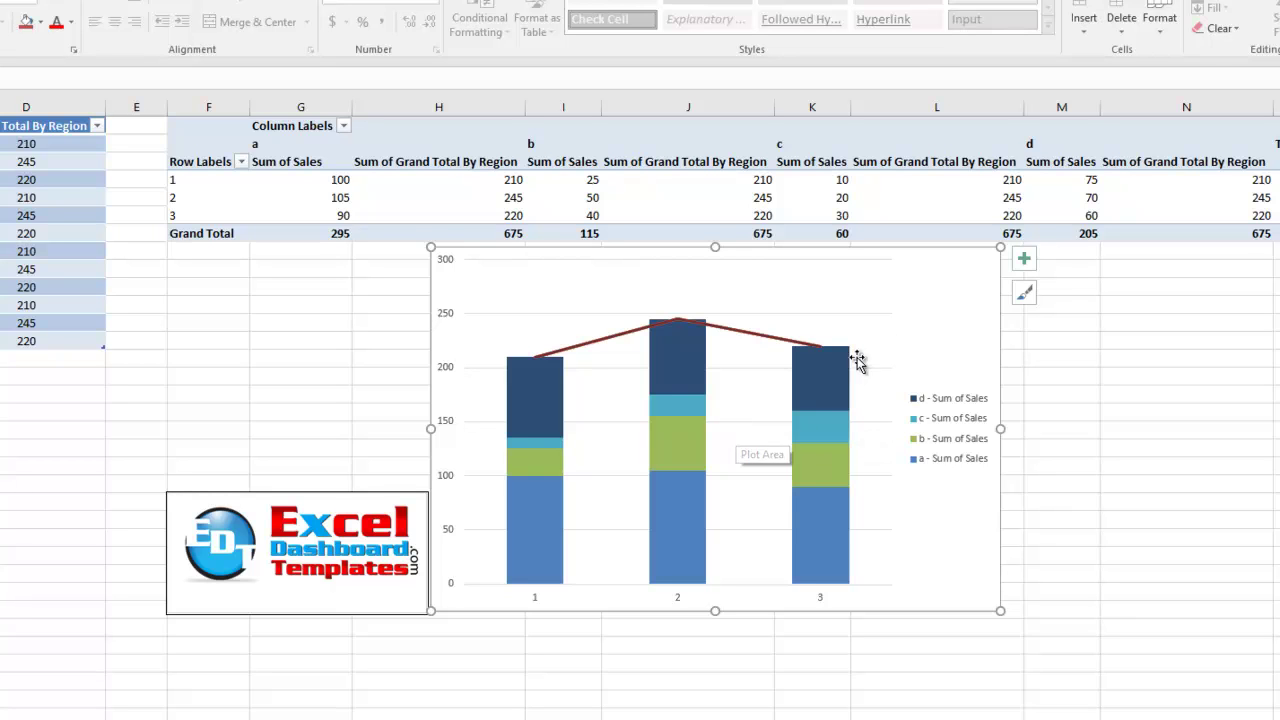
left_click_drag(927, 326, 943, 326)
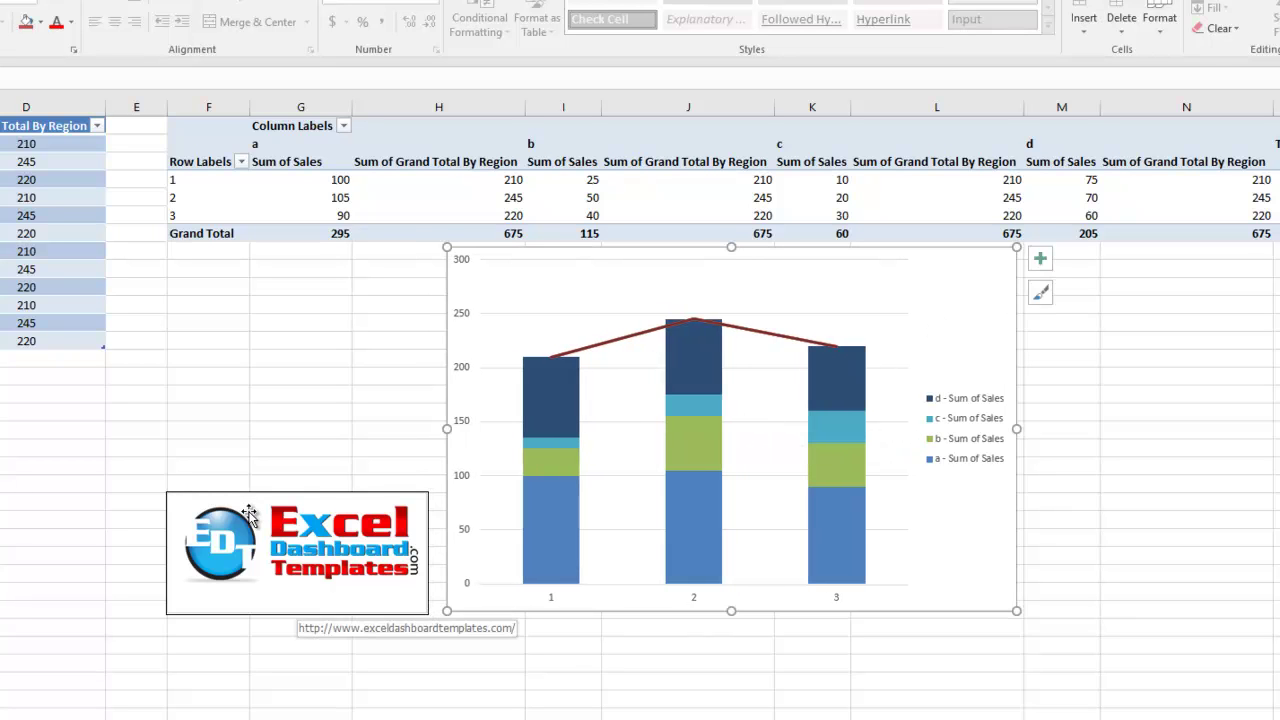